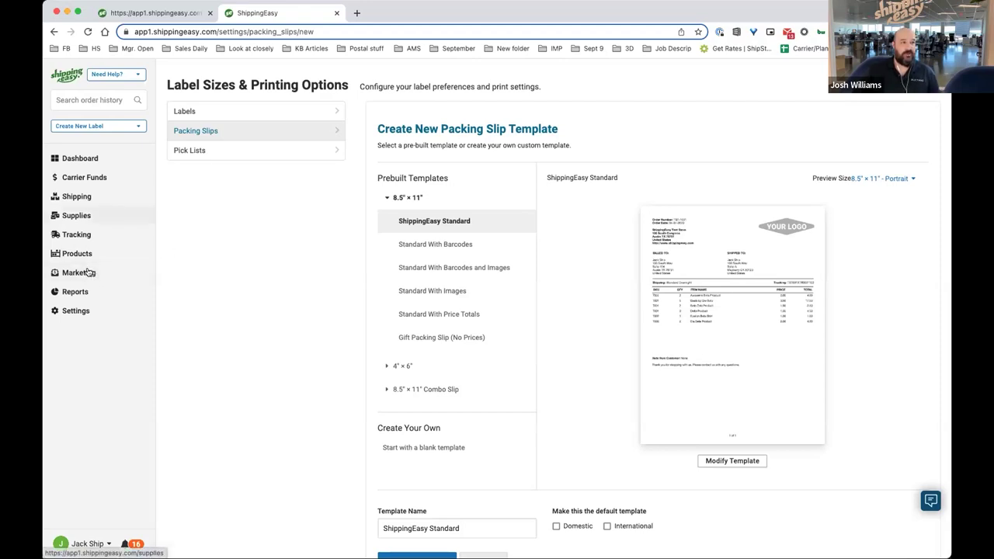
Open the customer marketing dashboard and review its customer overview, signups, orders and campaign charts
left_click(81, 274)
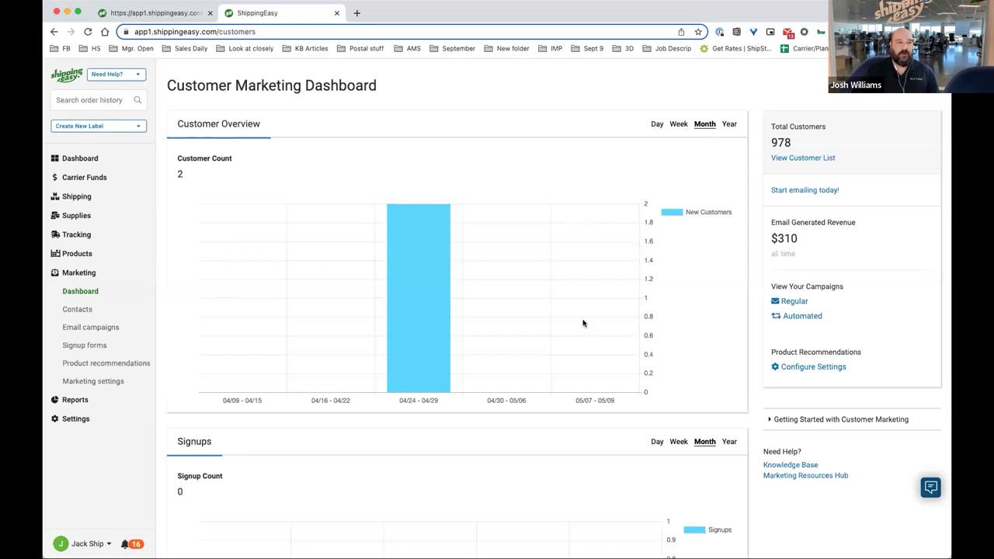
scroll(584, 324, "down", 2)
scroll(660, 277, "up", 2)
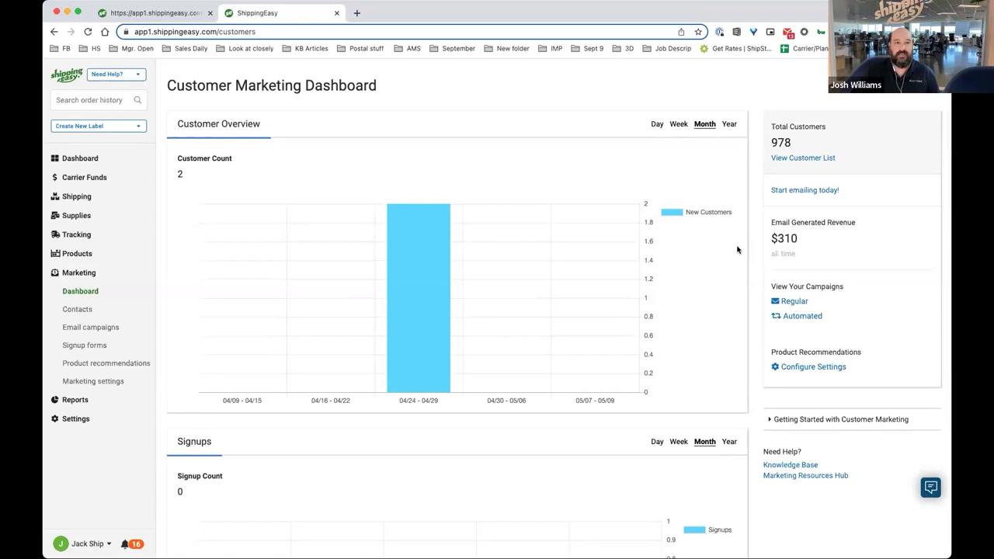
scroll(739, 249, "down", 1)
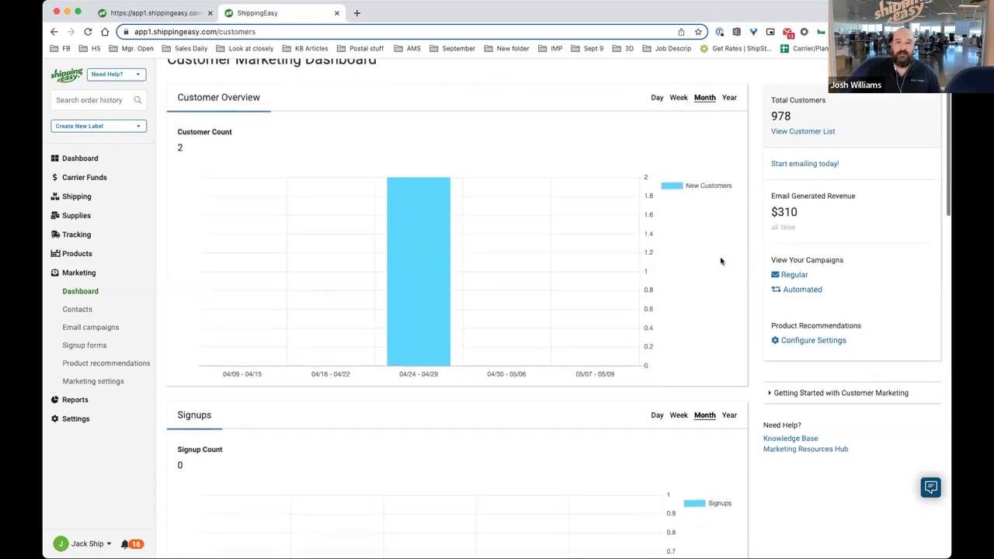
scroll(721, 259, "down", 2)
scroll(722, 260, "down", 8)
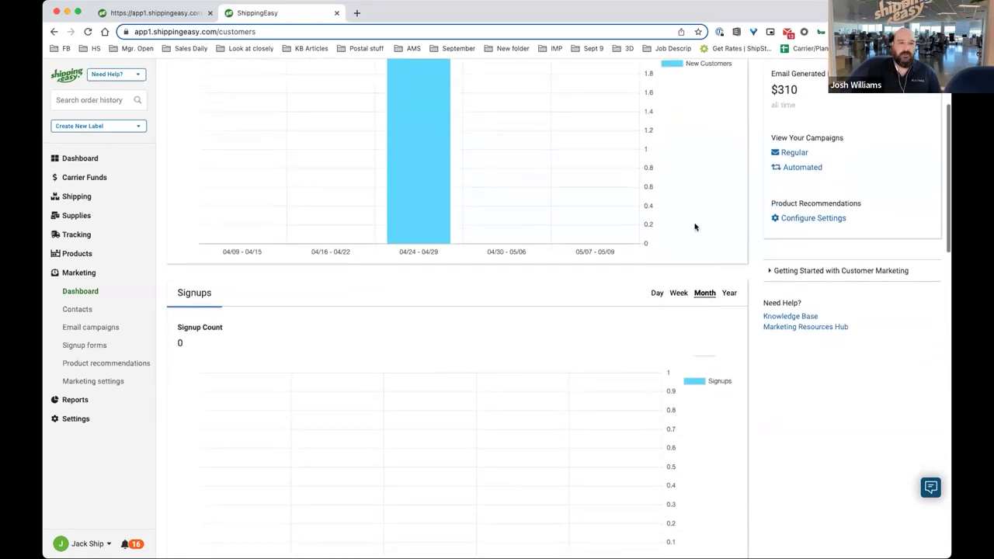
scroll(555, 304, "down", 9)
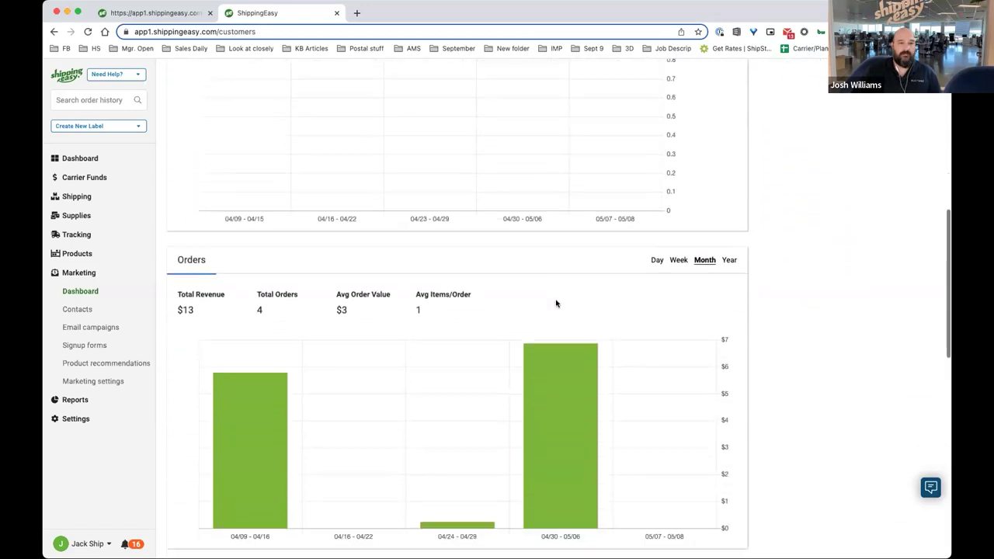
scroll(560, 302, "down", 6)
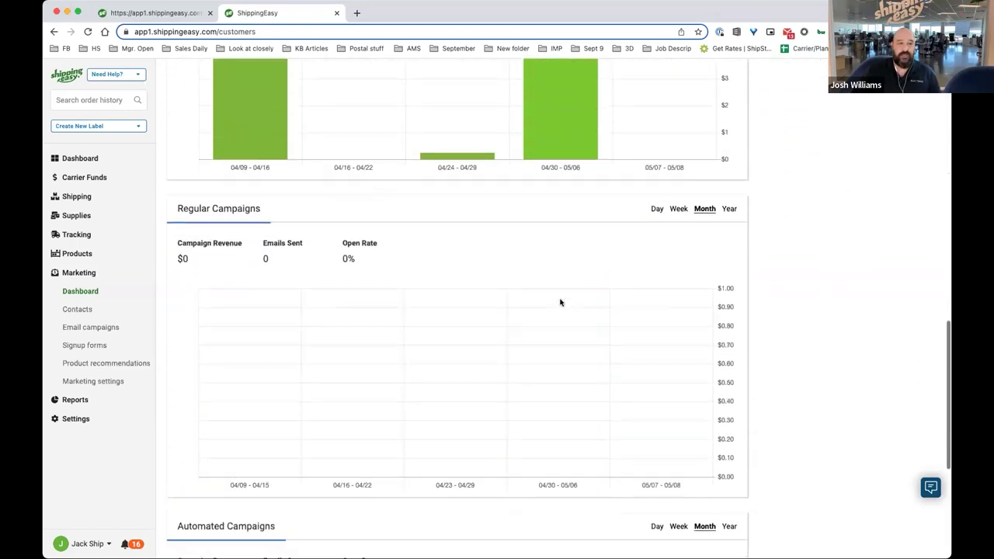
scroll(560, 302, "up", 20)
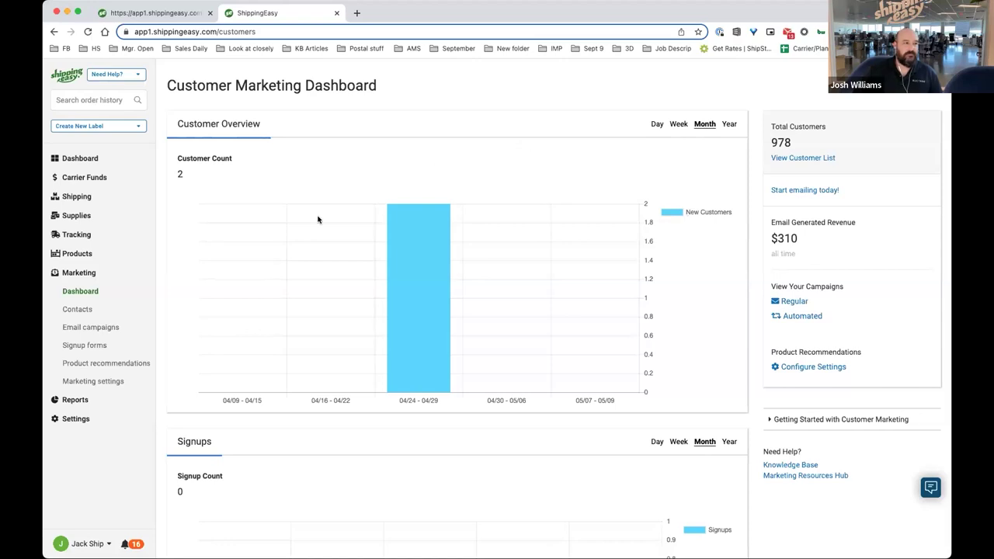
Open the email campaigns list and look through the existing campaigns
left_click(116, 328)
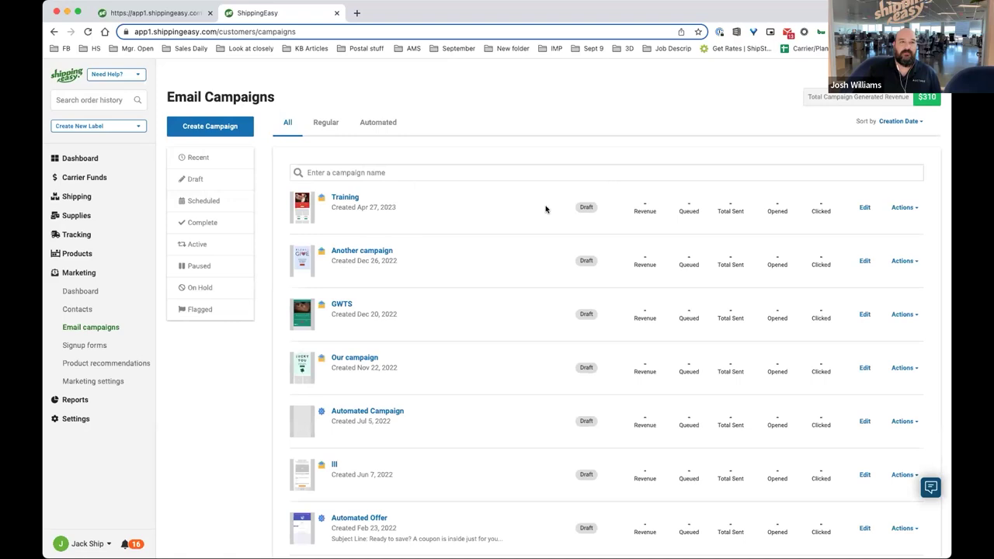
scroll(571, 313, "down", 1)
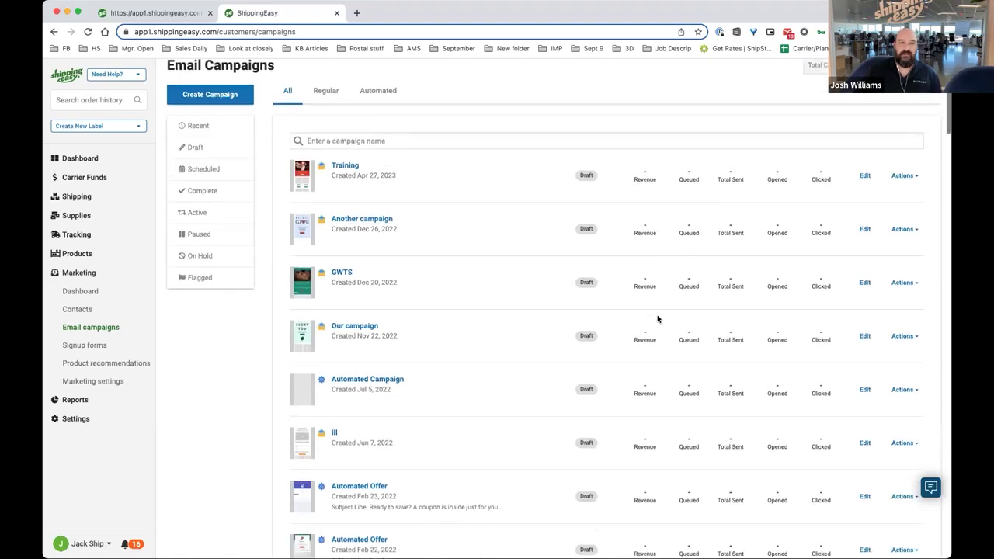
scroll(656, 319, "down", 5)
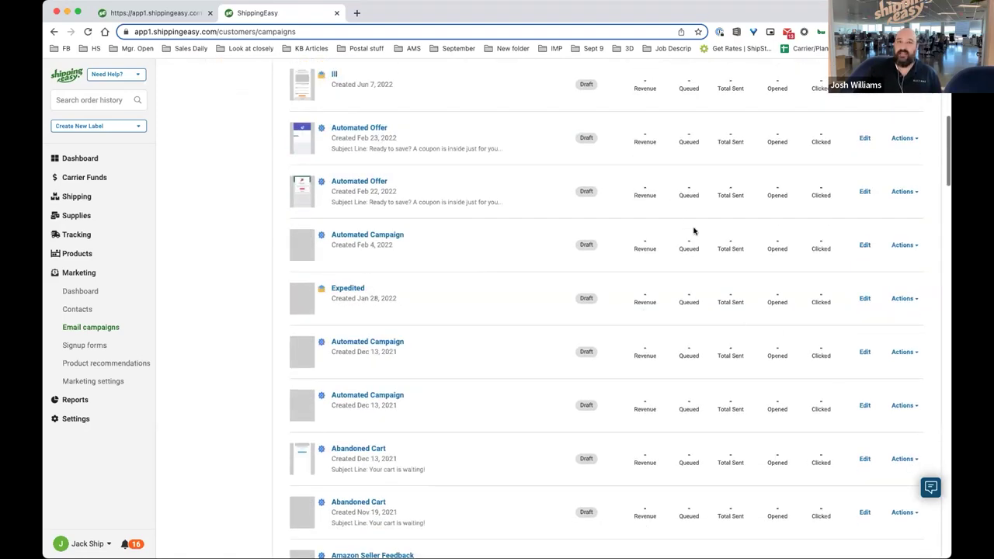
scroll(556, 283, "up", 4)
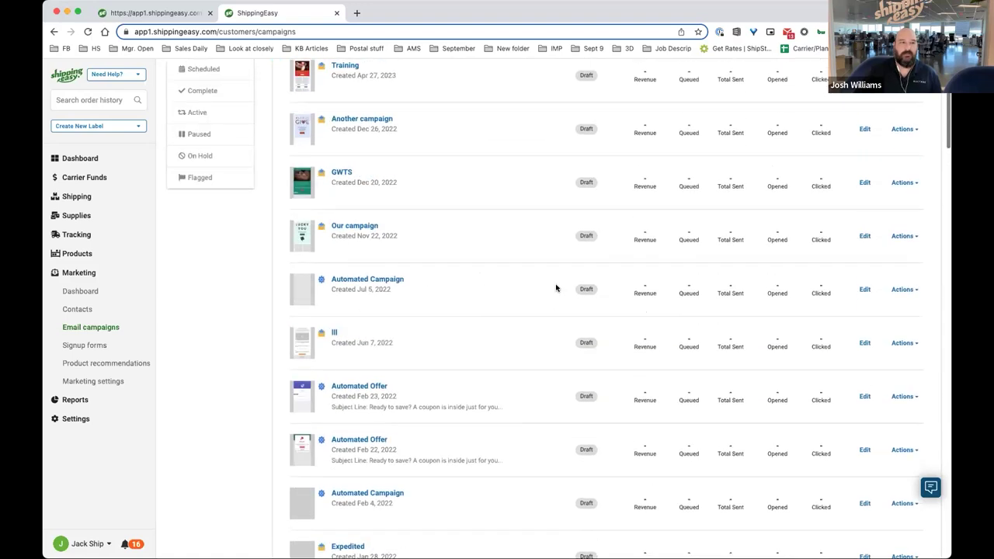
scroll(555, 289, "up", 2)
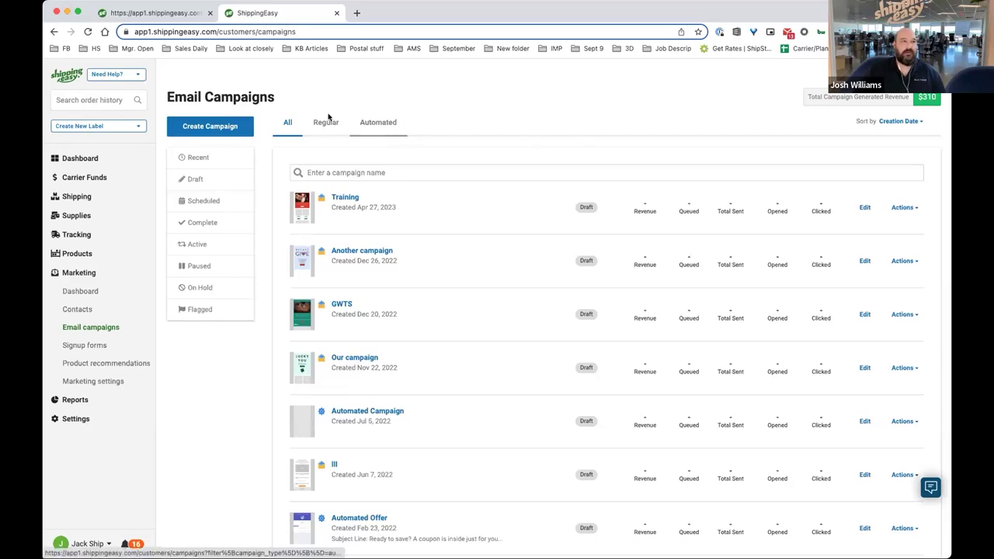
Create an automated "Buy it Again" Reminder campaign using the blue "Time to stock up!" template with the shopping cart
left_click(218, 127)
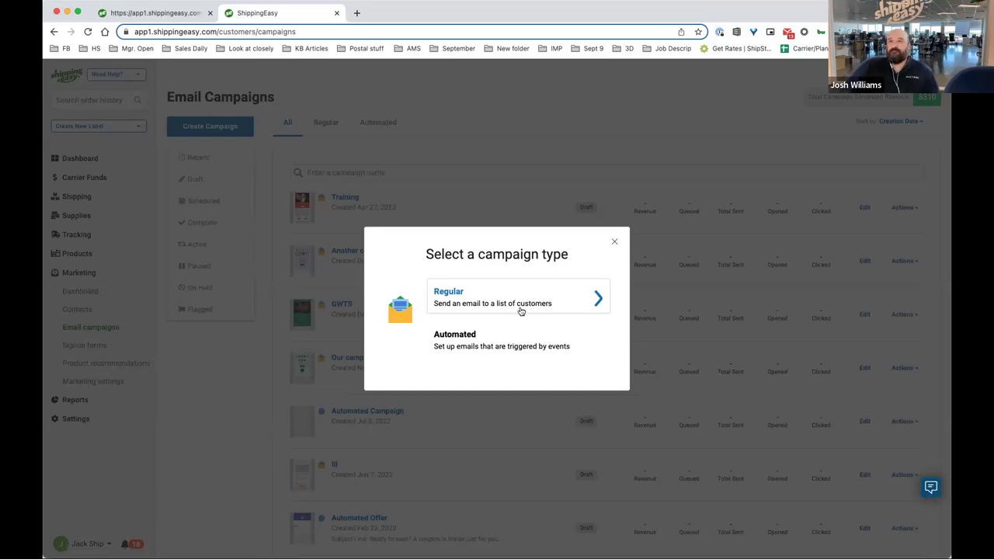
left_click(497, 351)
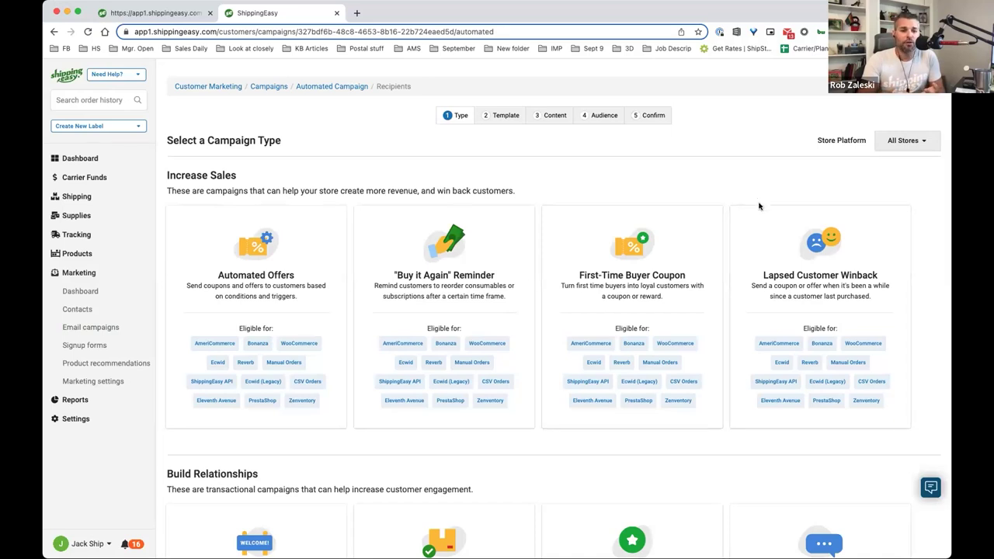
scroll(760, 206, "down", 2)
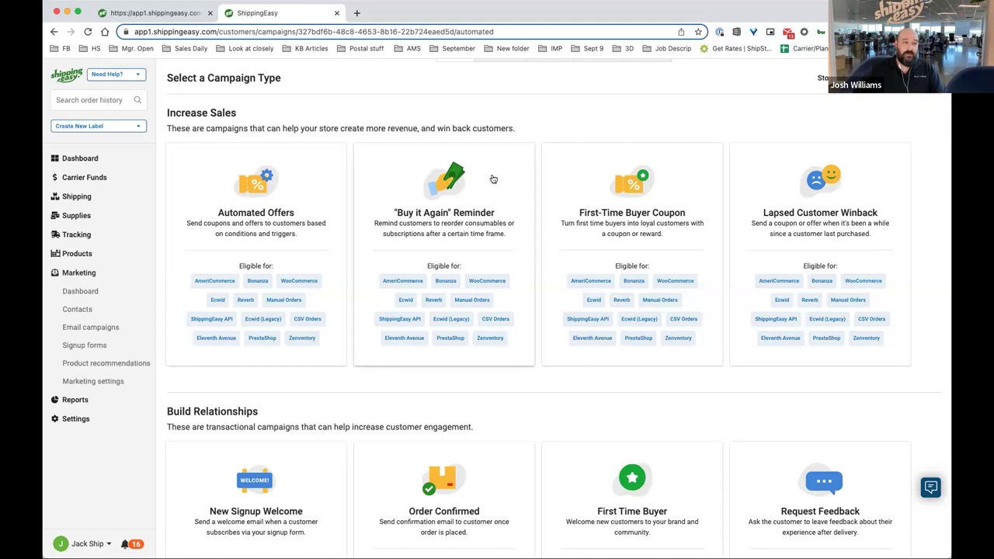
left_click(444, 219)
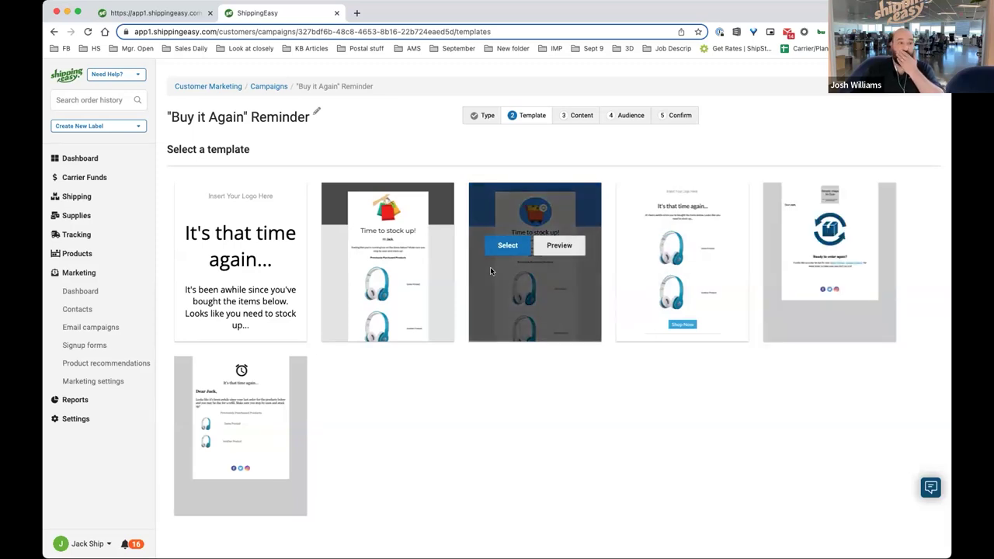
left_click(504, 246)
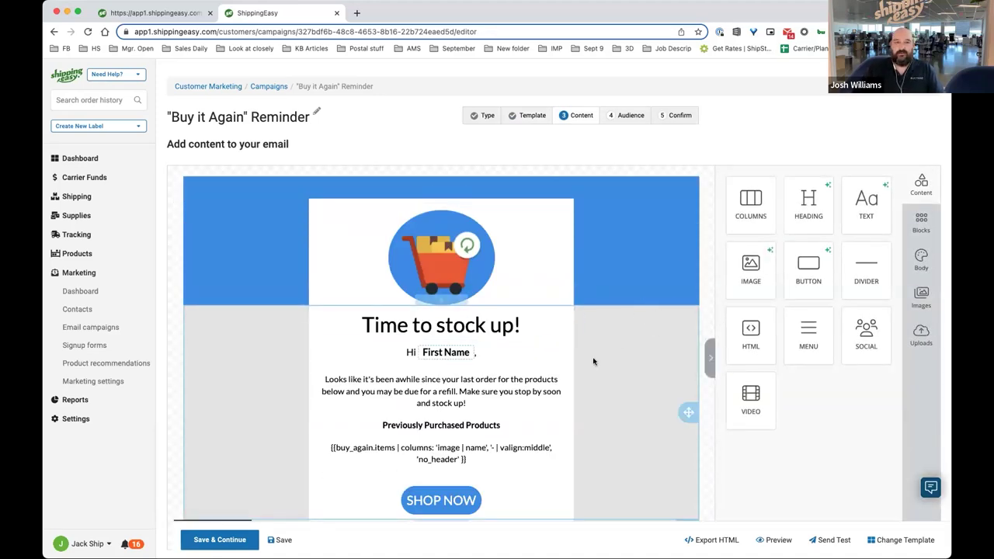
Add an image block to the email between the shopping cart picture and the "Time to stock up!" heading
scroll(593, 361, "down", 5)
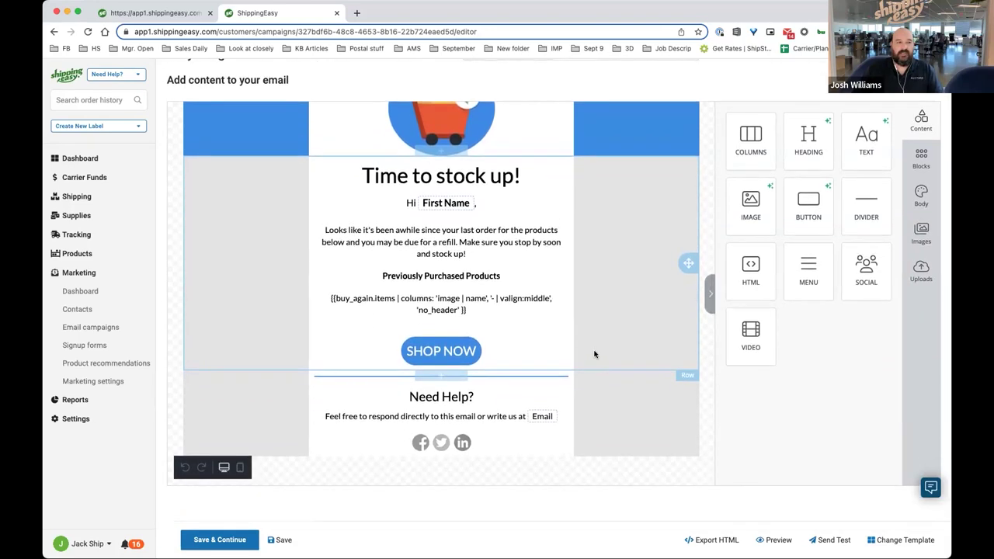
scroll(594, 354, "up", 5)
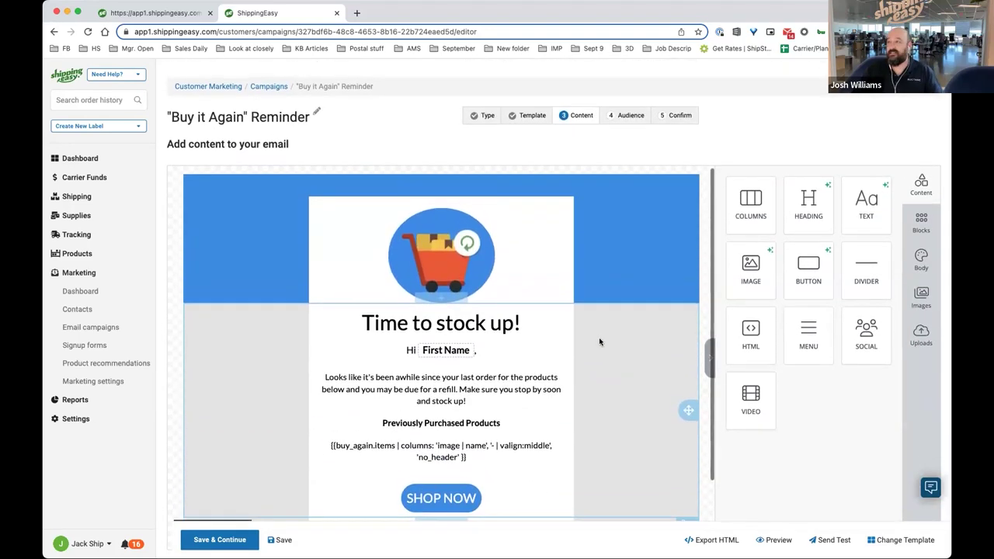
left_click_drag(746, 267, 571, 285)
left_click_drag(745, 269, 611, 354)
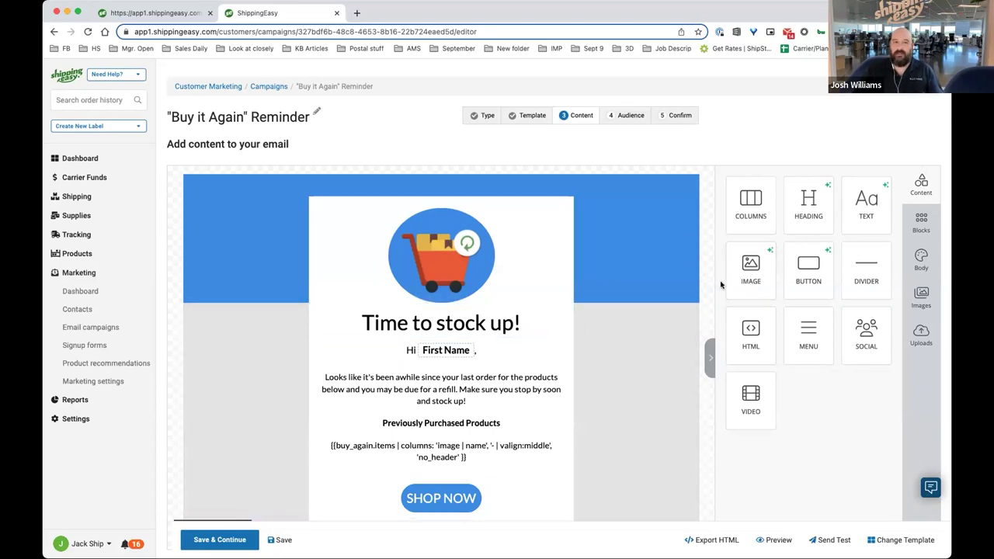
left_click_drag(727, 285, 531, 330)
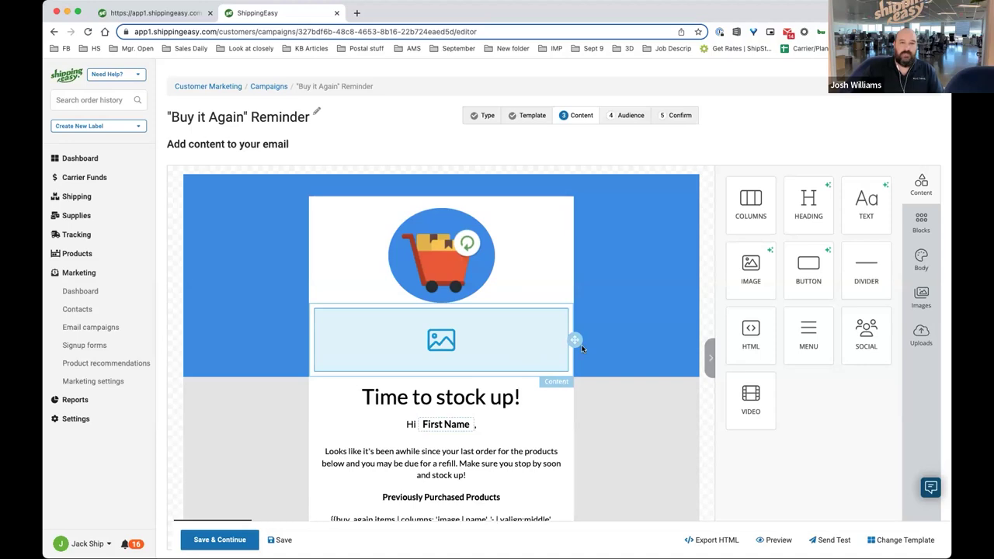
View the stock image library and the image upload area, and return to the content blocks
left_click(921, 297)
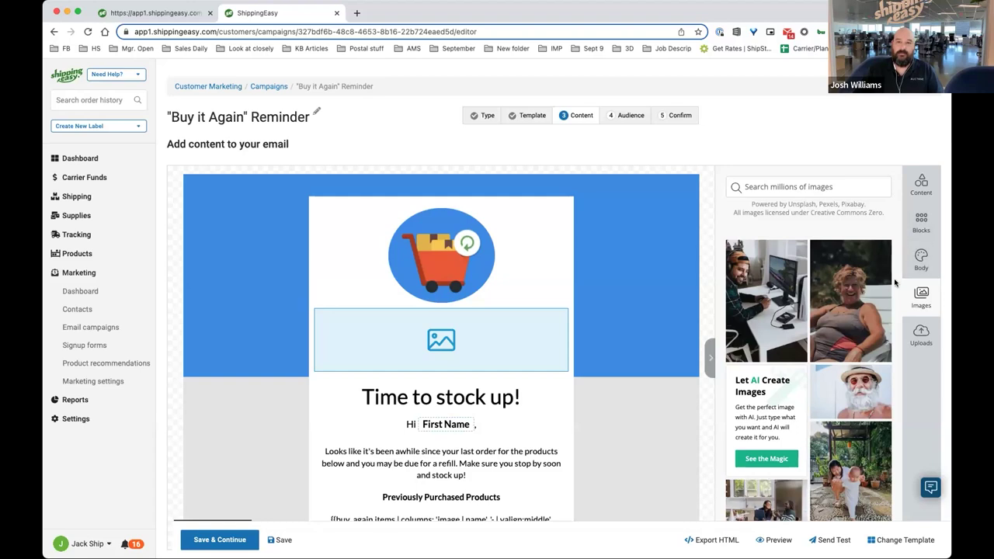
left_click(921, 336)
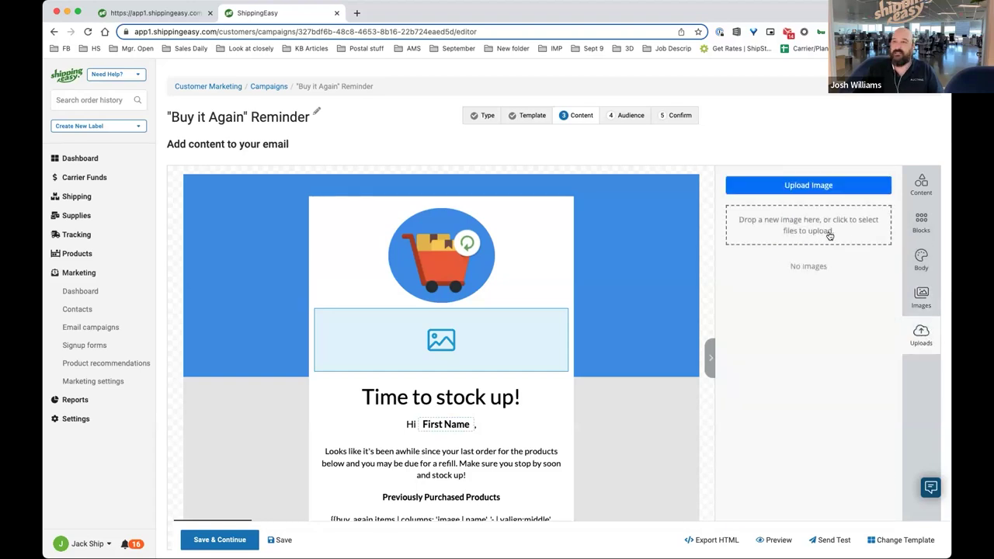
left_click(923, 184)
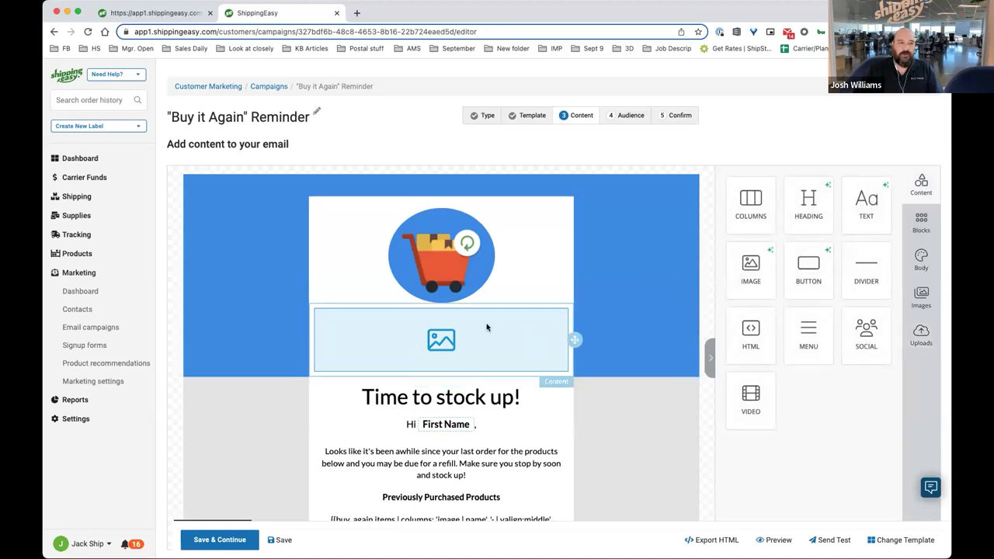
Open the email's greeting text block for editing and highlight its message through "Previously Purchased Products"
scroll(497, 322, "down", 1)
left_click(512, 346)
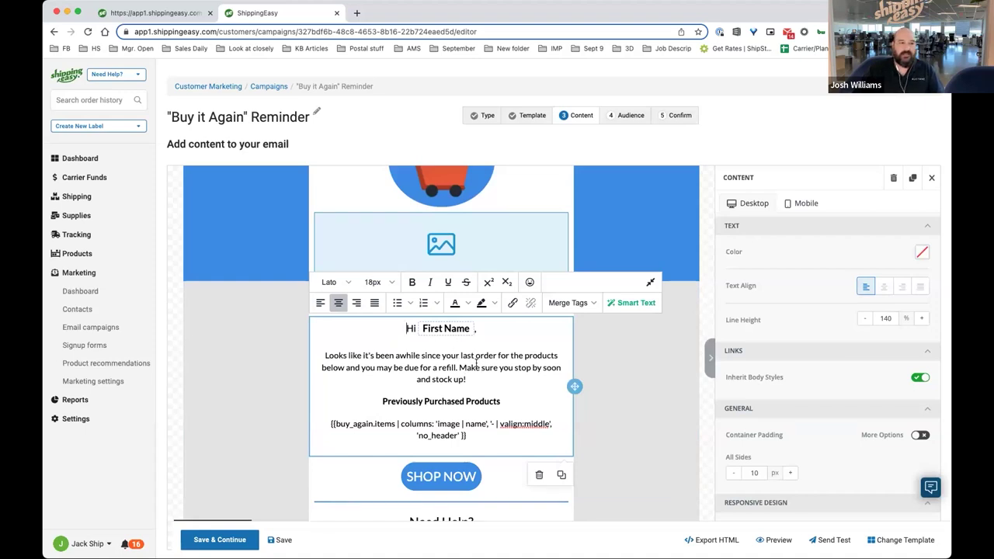
left_click_drag(531, 413, 345, 352)
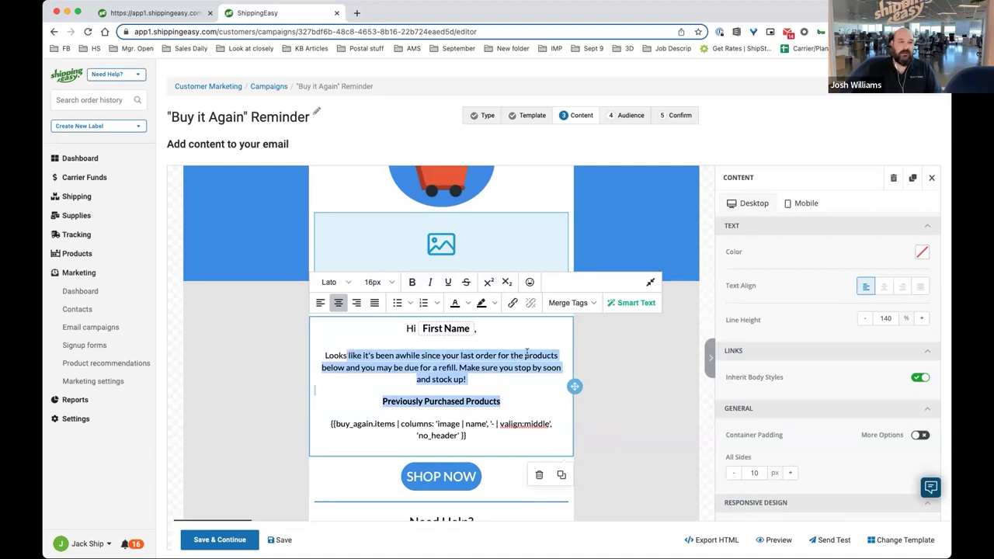
left_click(474, 331)
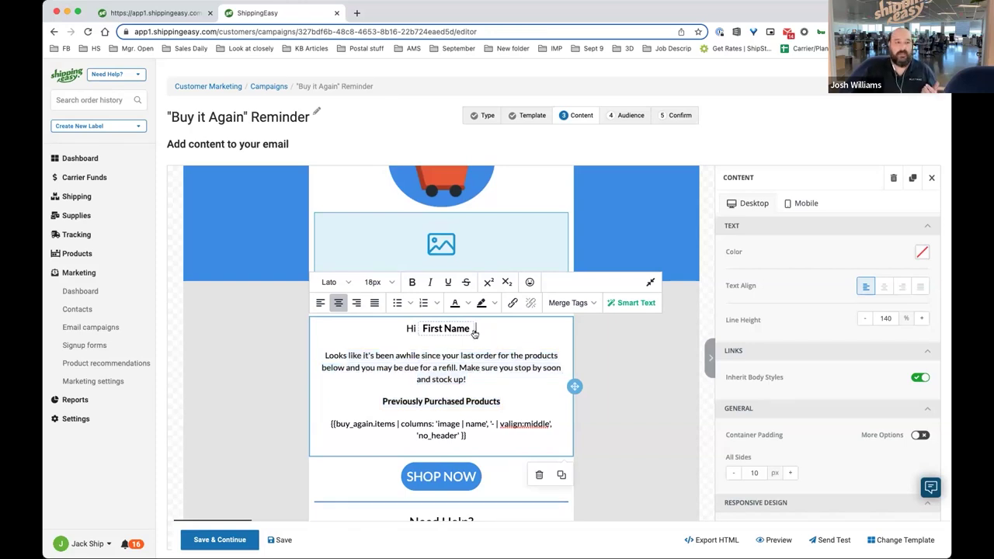
Select the First Name tag in the greeting and view the available merge tags and Smart Text options
double_click(473, 331)
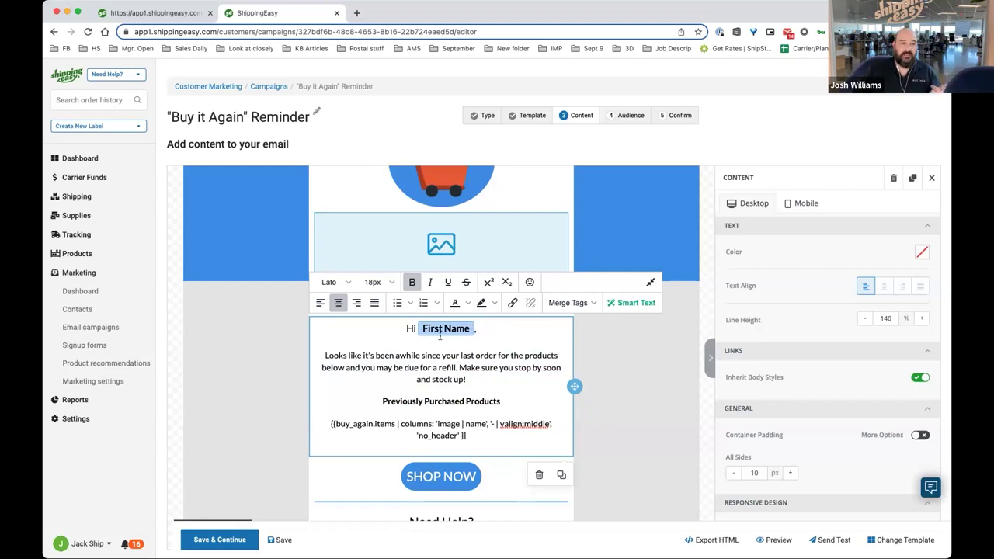
left_click(590, 303)
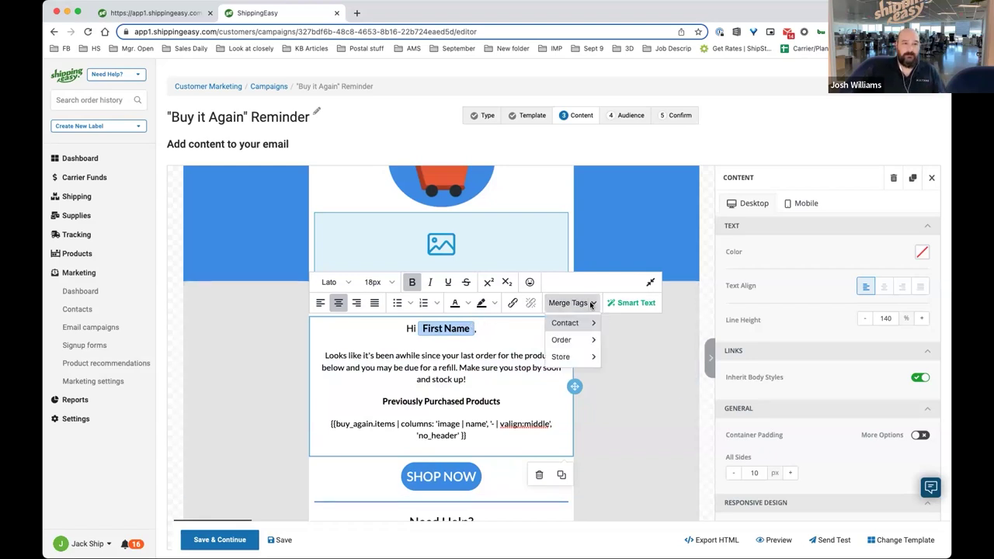
left_click(633, 303)
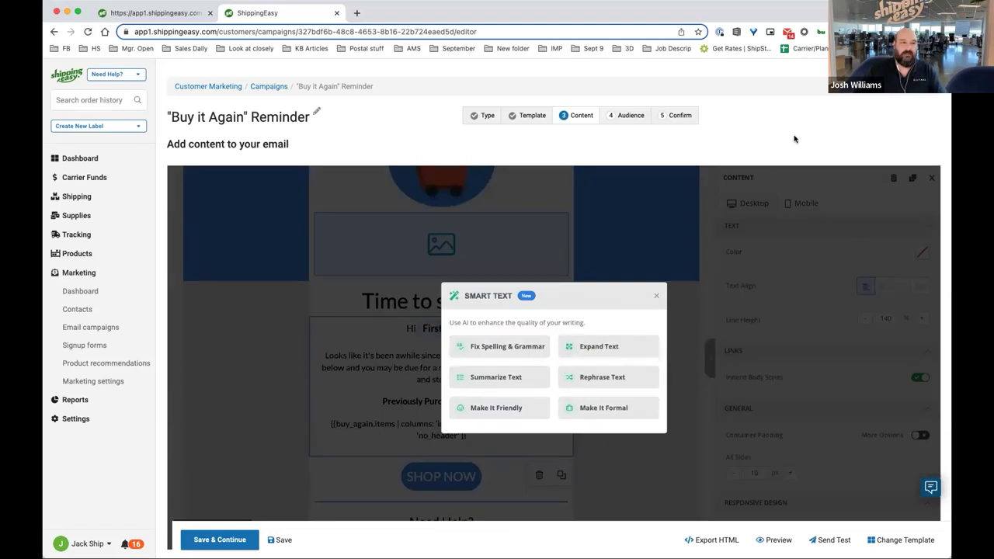
left_click(655, 296)
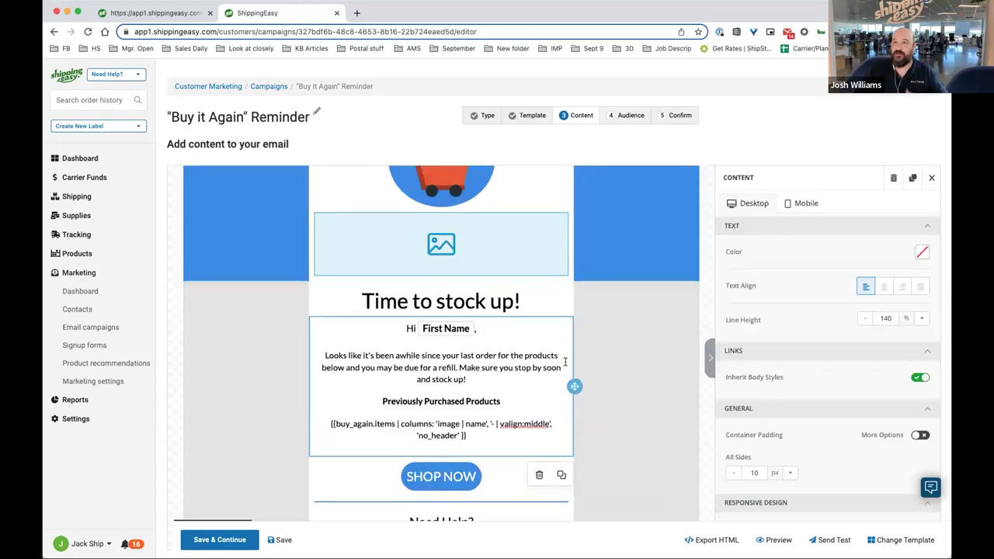
left_click(468, 332)
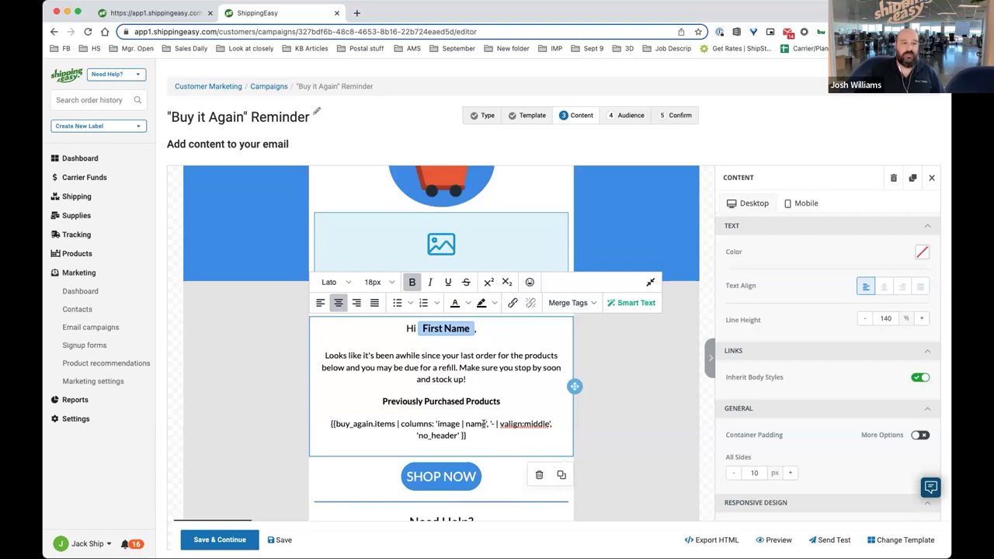
Add a GooglePlus icon to the social links block in the email's footer
scroll(482, 426, "down", 1)
scroll(482, 425, "down", 3)
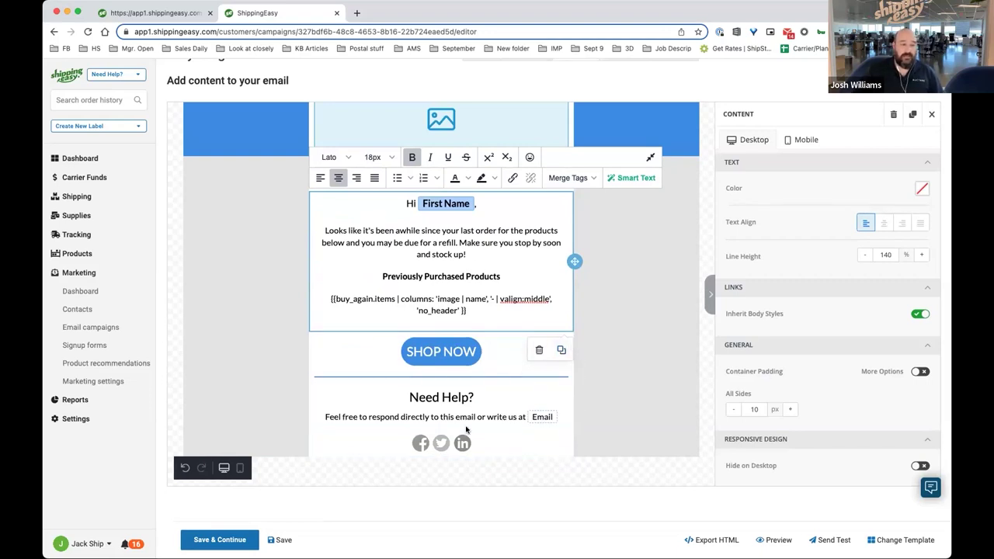
left_click(489, 443)
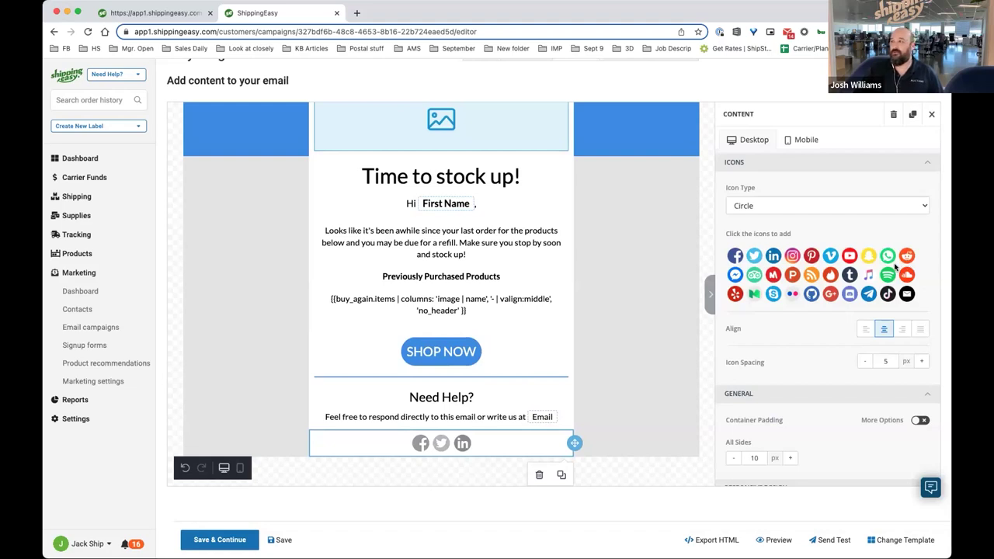
left_click(830, 293)
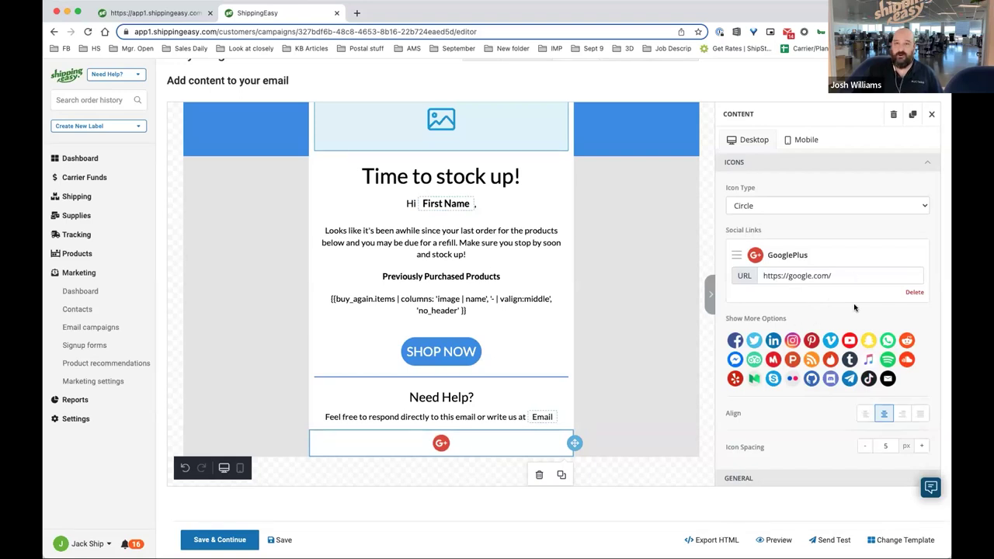
Remove the GooglePlus icon from the footer's social links block, and try out a Pinterest icon before deleting it as well
left_click(916, 292)
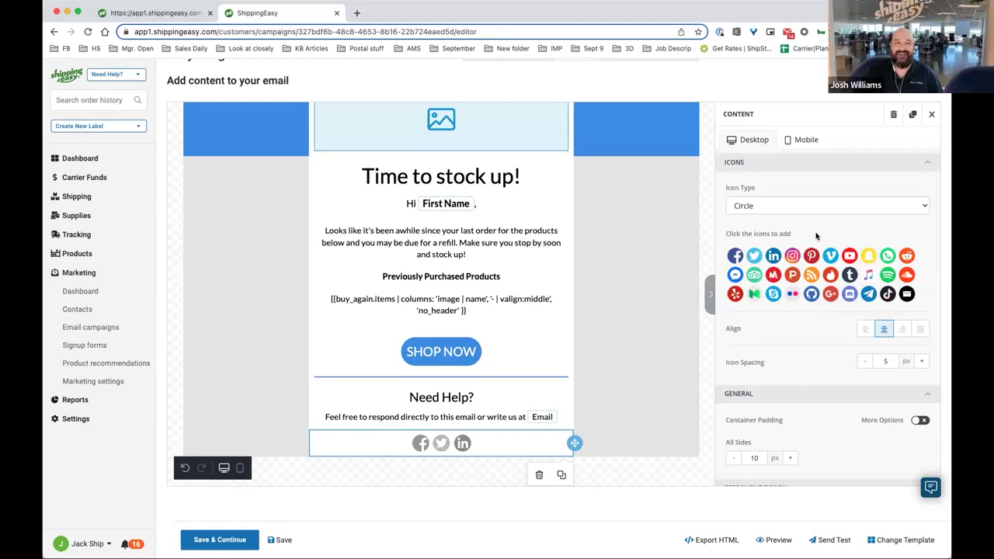
left_click(811, 256)
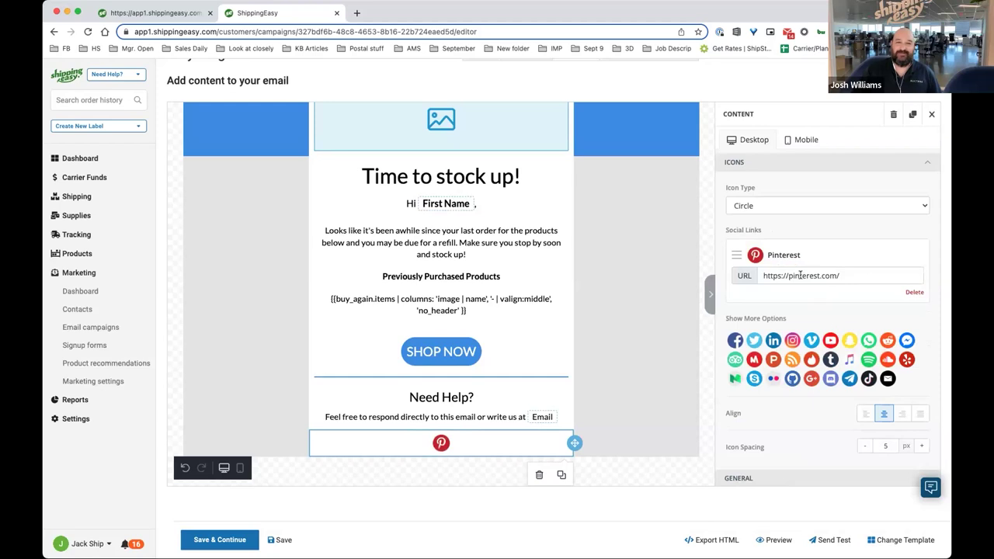
left_click(912, 293)
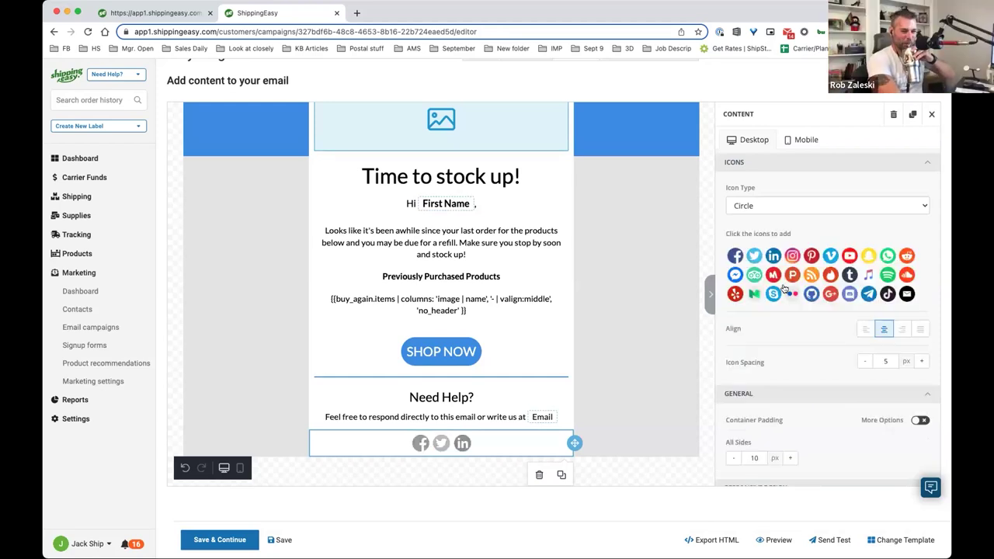
Try the Circle Black and Round icon types for the social links, and set the icon type to Square Black
left_click(875, 206)
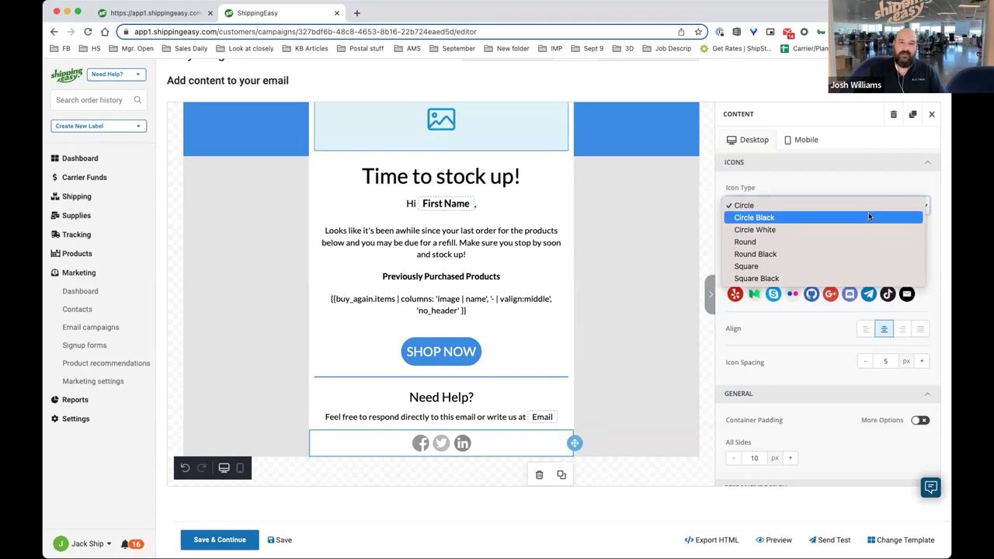
left_click(869, 215)
left_click(868, 209)
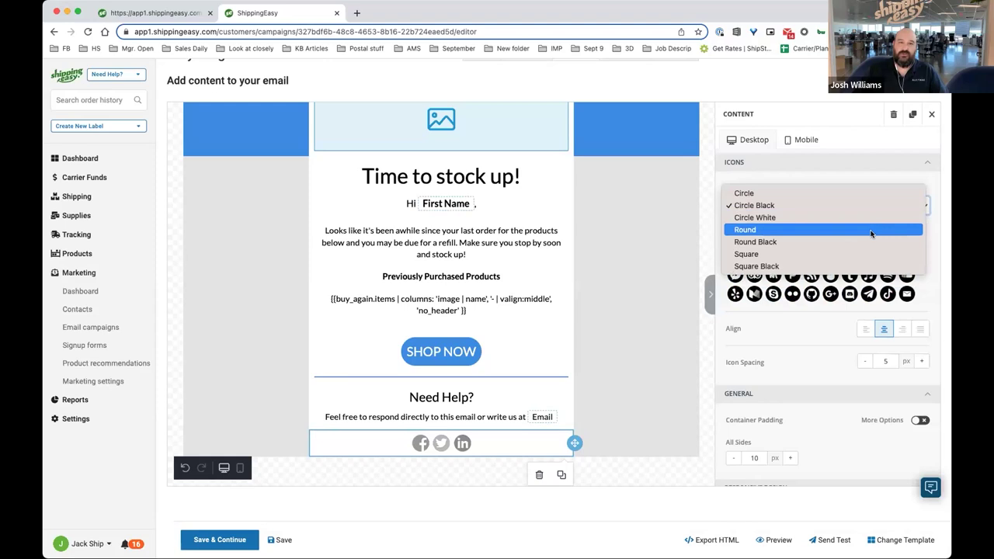
left_click(871, 231)
left_click(862, 216)
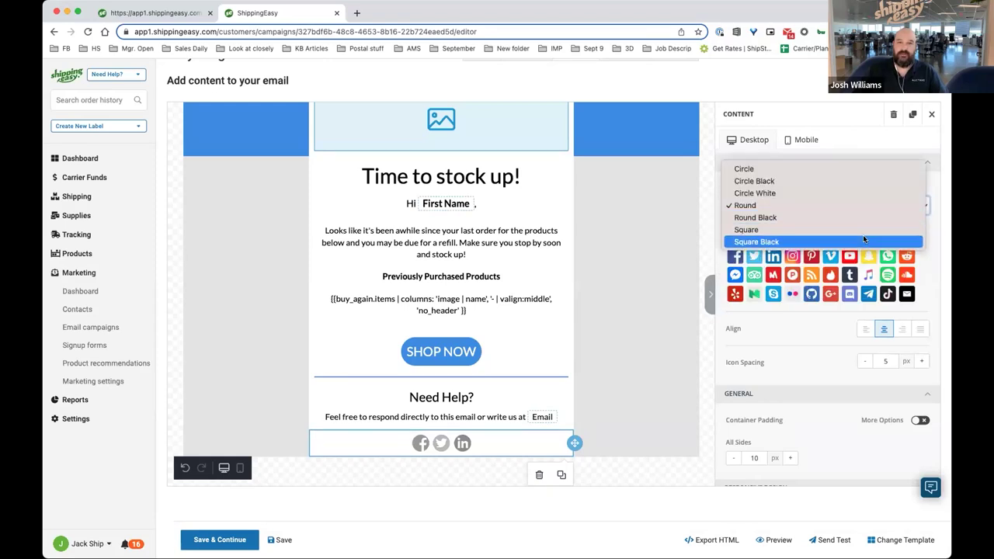
left_click(863, 238)
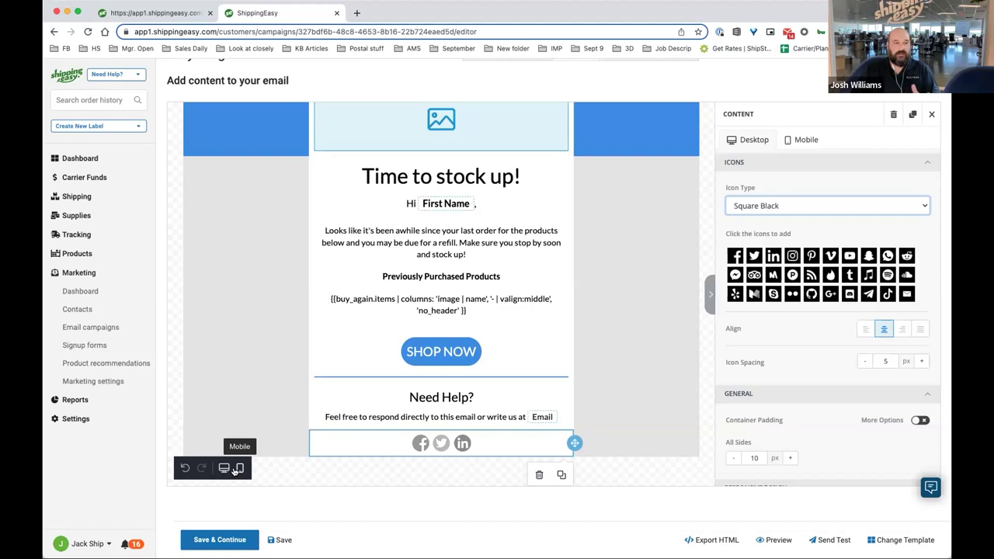
Compare the email's desktop and mobile layouts in the editor, ending in the mobile layout
left_click(224, 469)
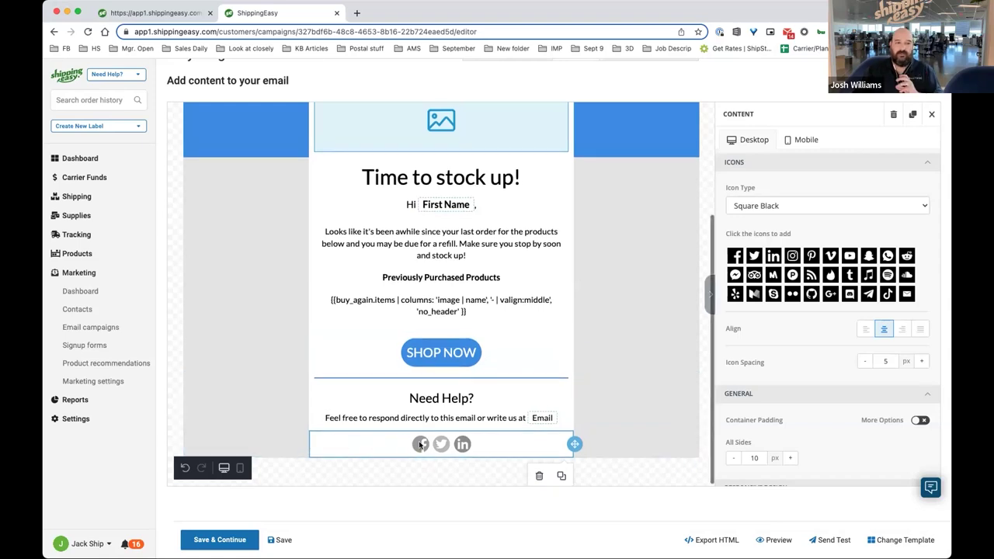
left_click(241, 467)
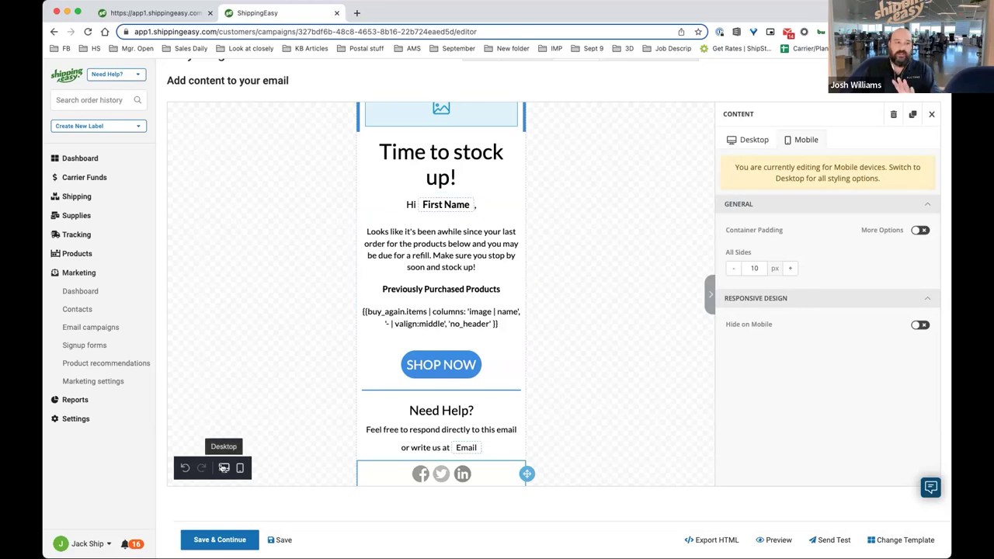
left_click(224, 468)
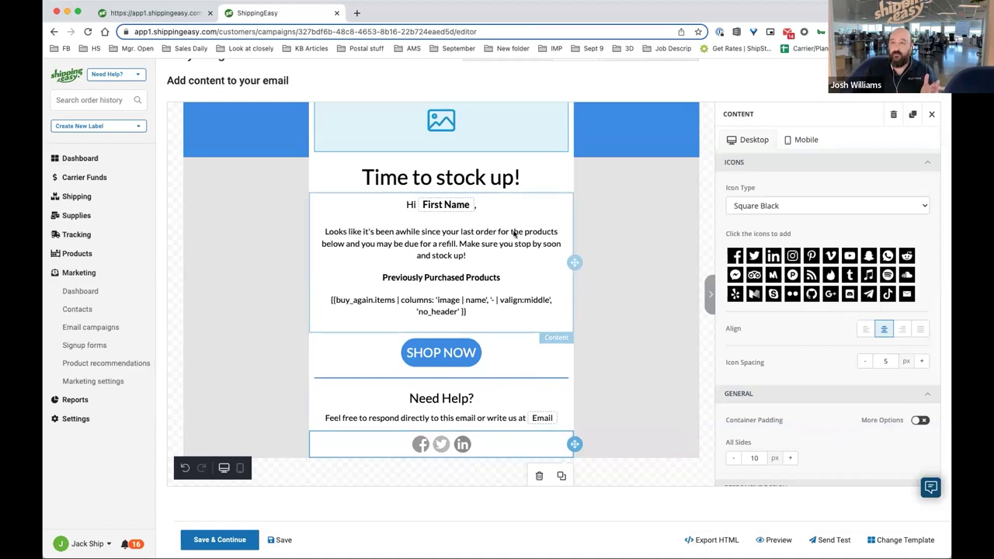
left_click(241, 467)
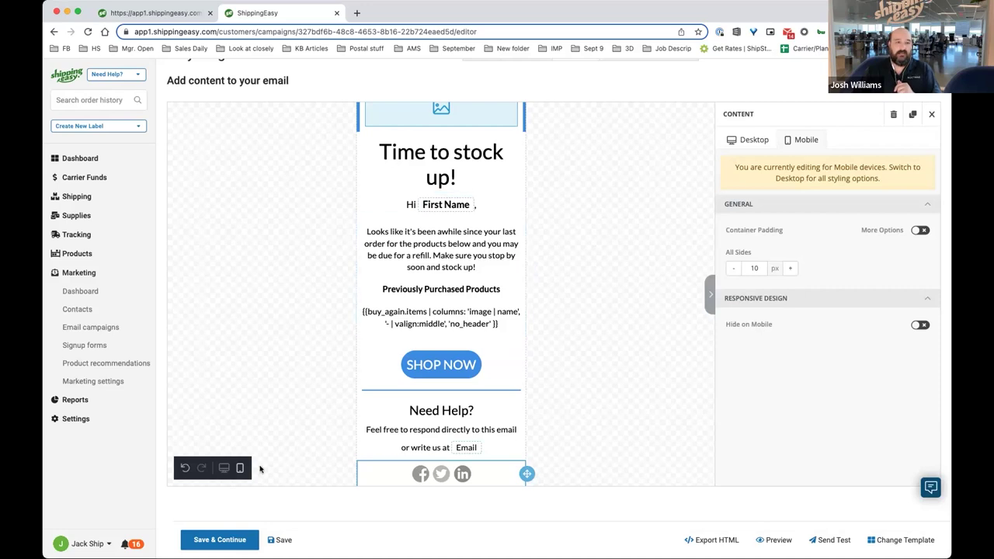
left_click(223, 467)
left_click(239, 468)
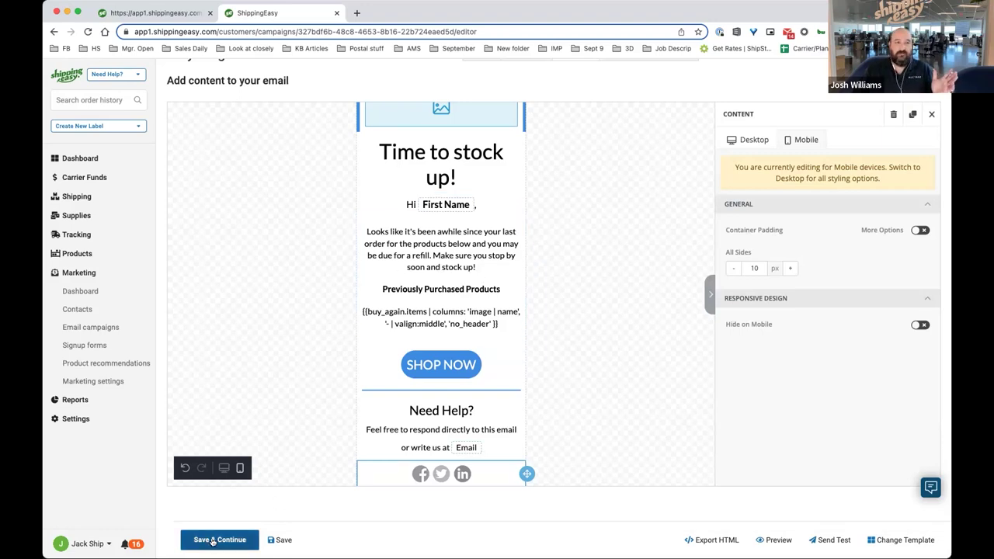
Look over the email from its header image down, save the content and continue to the audience rules
scroll(448, 194, "up", 10)
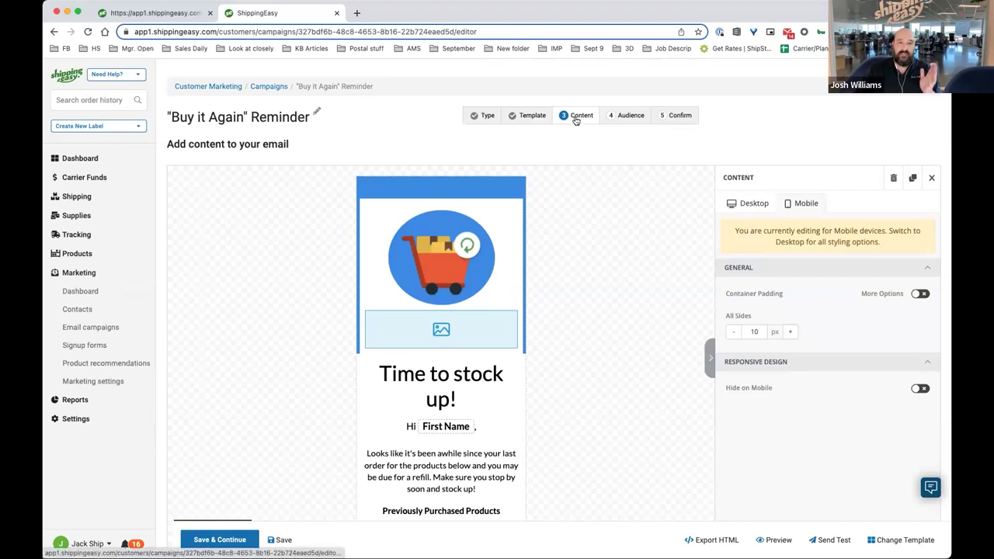
scroll(472, 175, "down", 5)
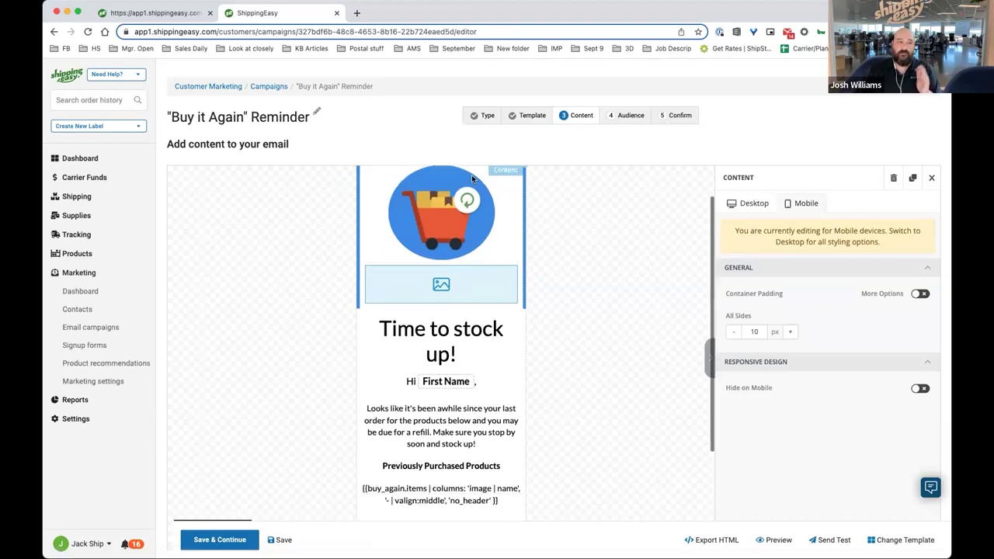
left_click(222, 540)
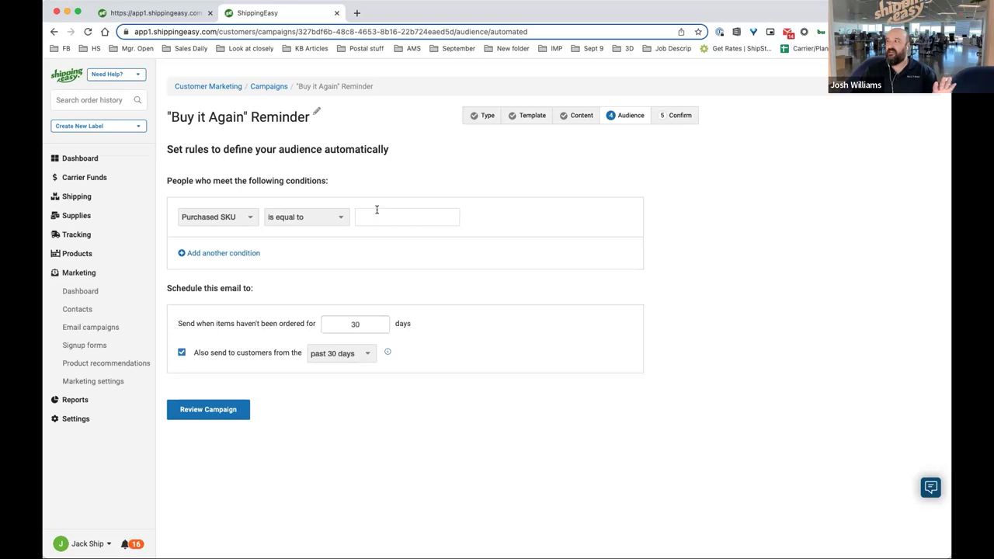
View the available audience condition types and the range of past-days options for including earlier customers, without choosing a new one
left_click(251, 217)
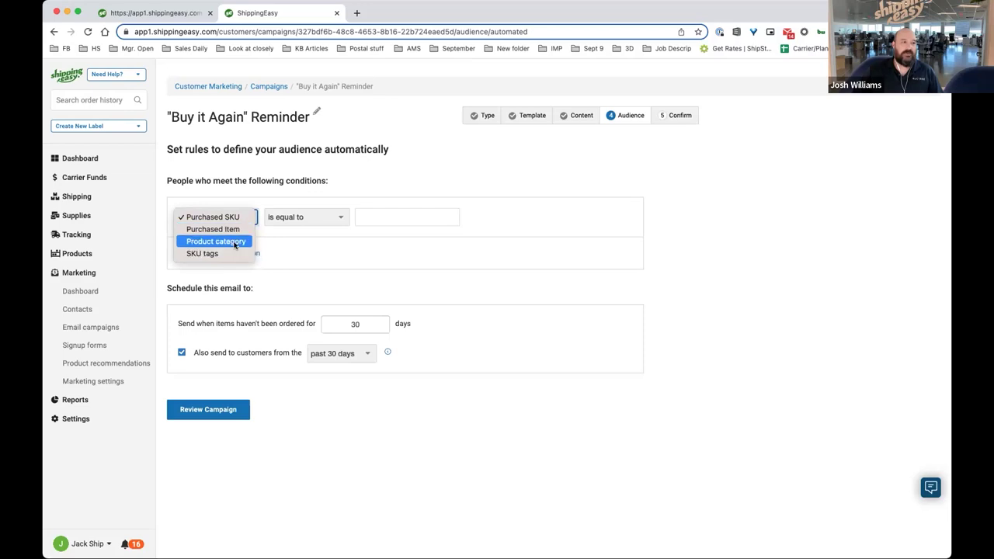
left_click(418, 262)
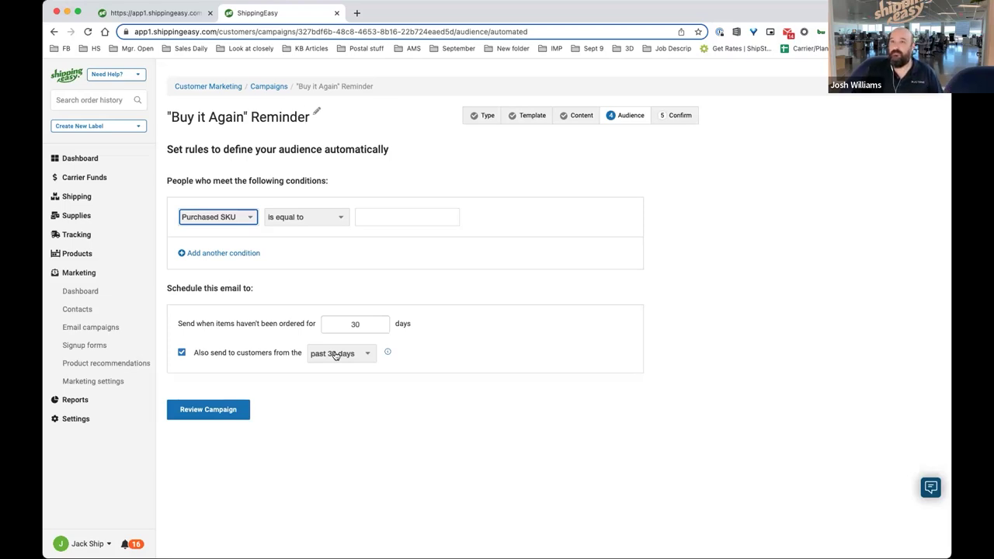
left_click(335, 354)
scroll(336, 355, "down", 15)
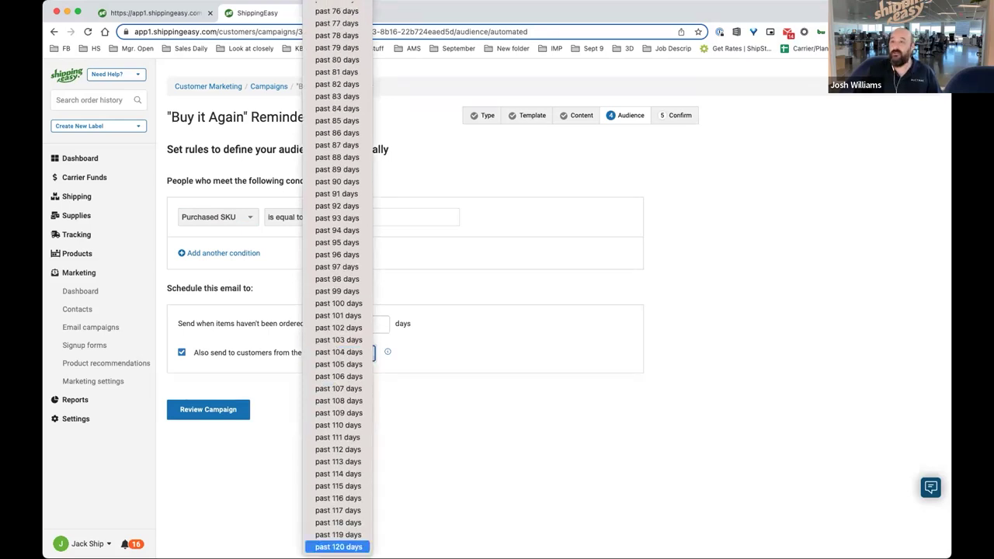
left_click(511, 462)
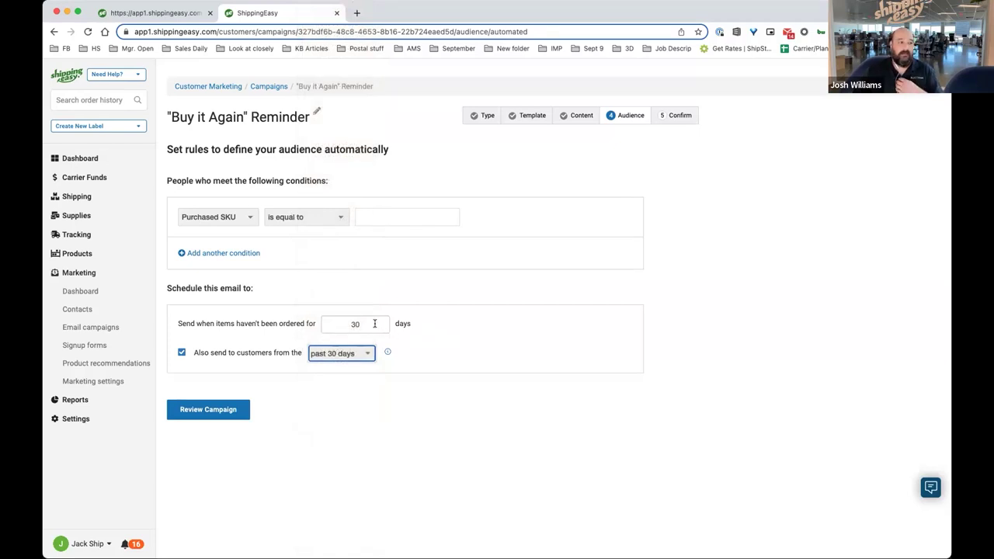
Set the audience condition to Purchased SKU is equal to abc and continue to the campaign review
left_click(214, 412)
left_click(374, 217)
type("abc")
left_click(209, 408)
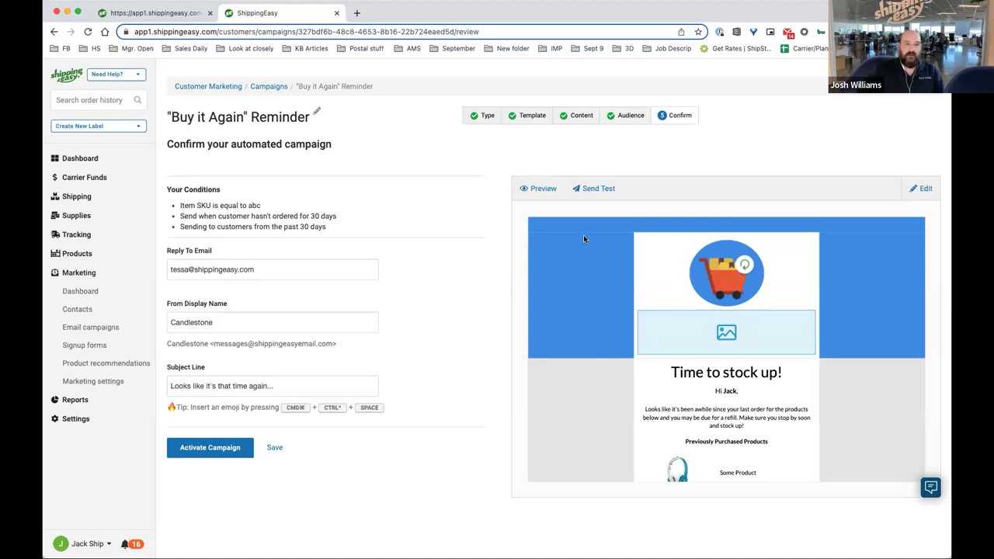
Preview the campaign email in the Tablet and Mobile layouts, and close the preview
left_click(541, 188)
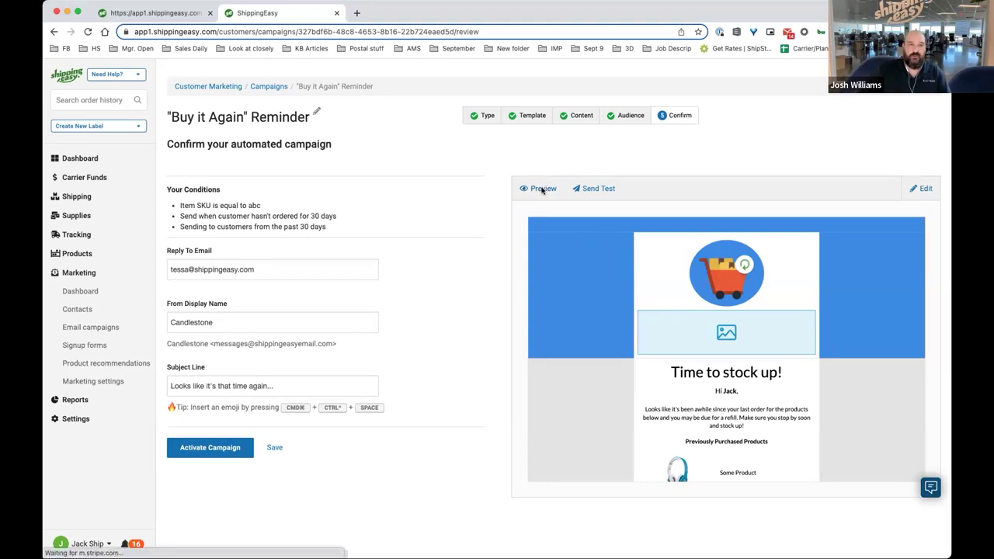
left_click(503, 128)
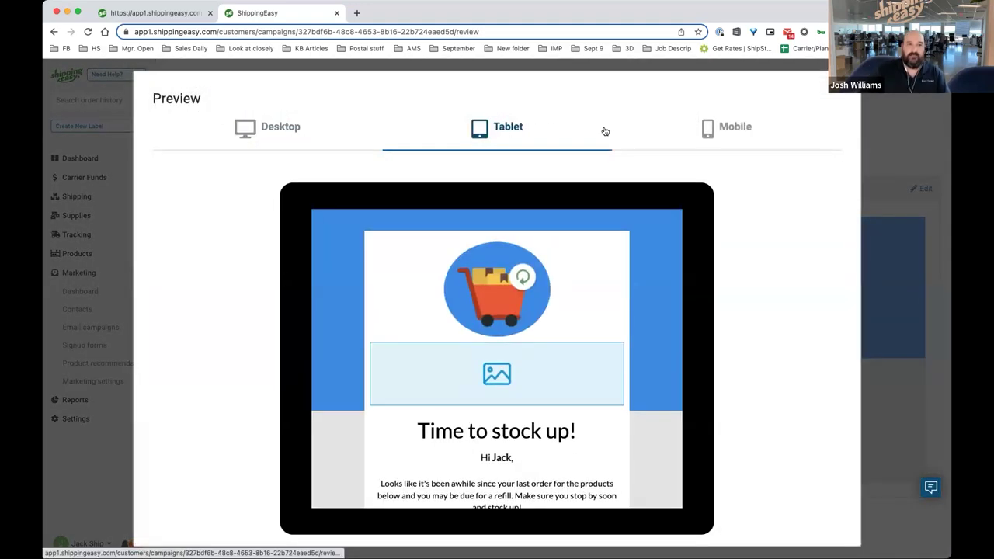
left_click(718, 126)
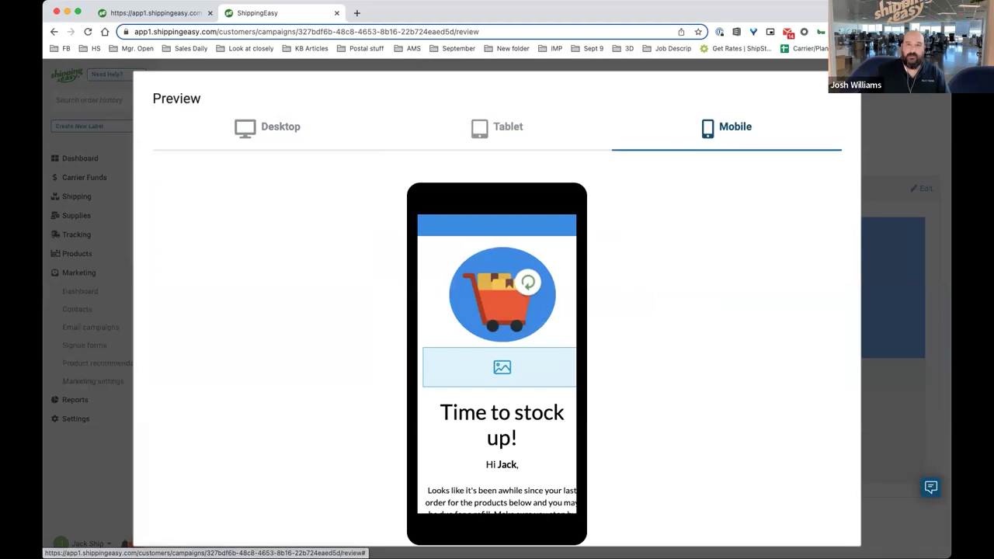
key("Escape")
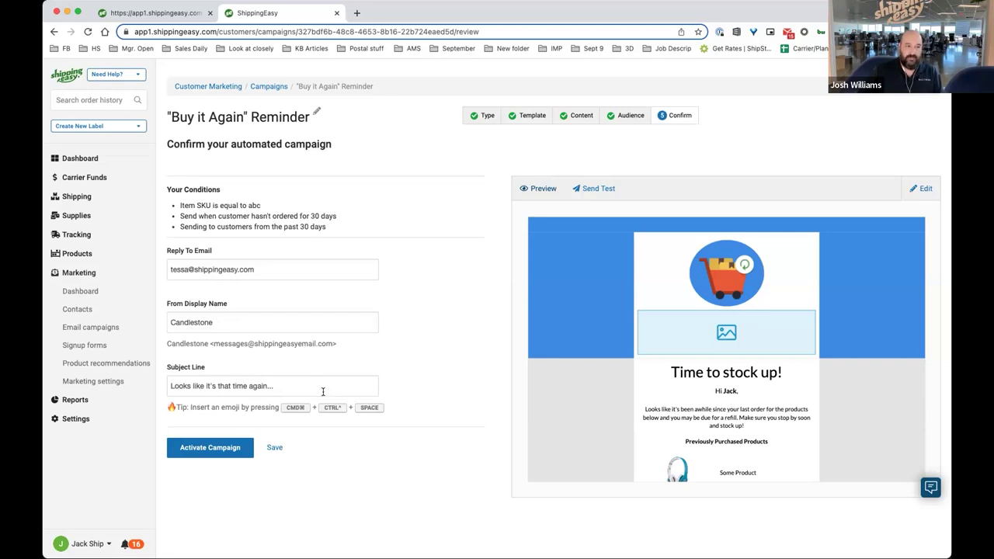
Highlight the emoji tip for the subject line, and open and dismiss the campaign's Customer Marketing activation offer
left_click_drag(170, 405, 439, 423)
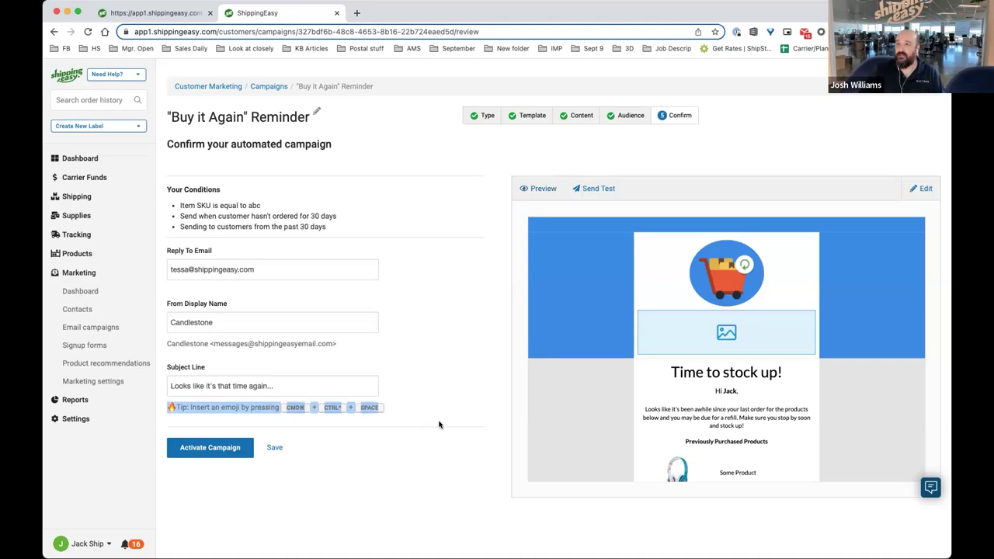
left_click(444, 369)
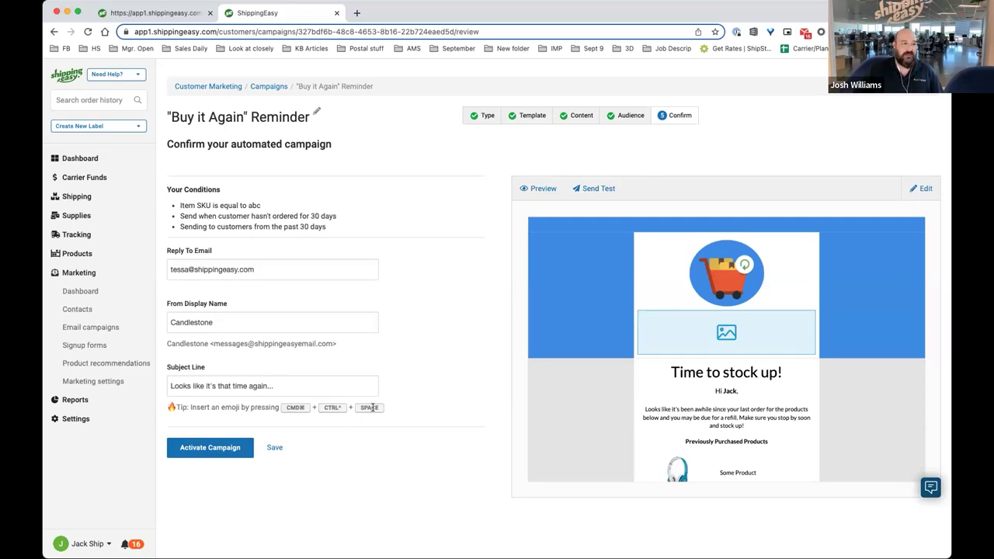
left_click(214, 451)
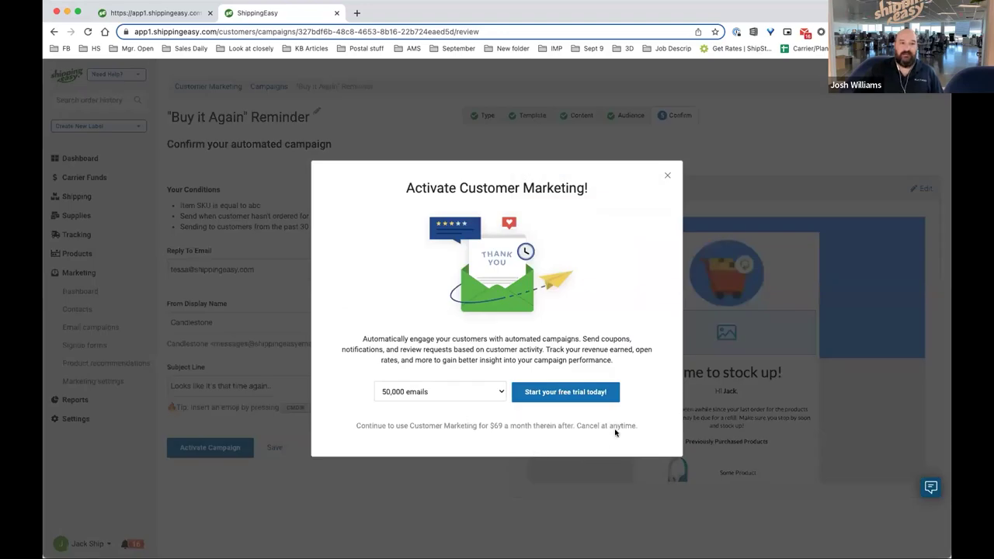
left_click(668, 178)
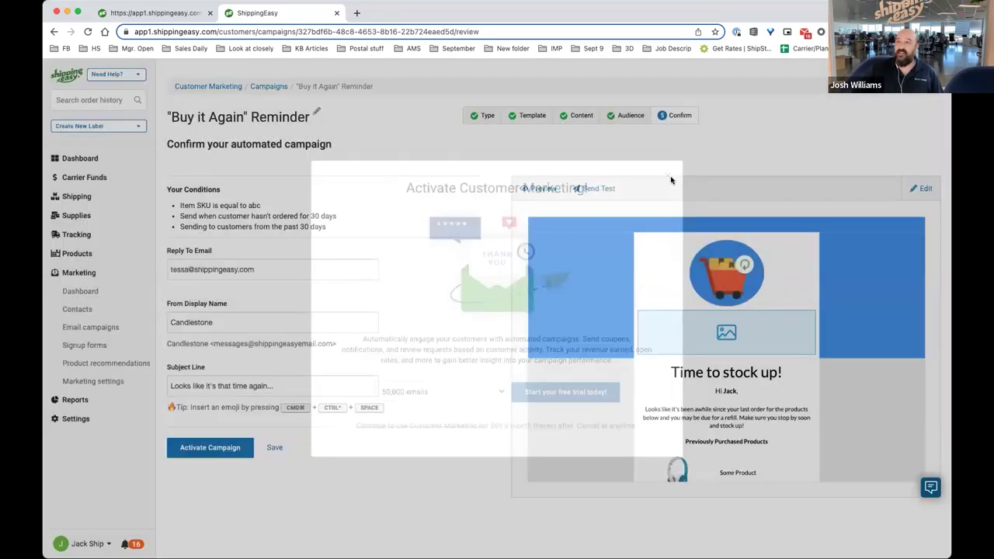